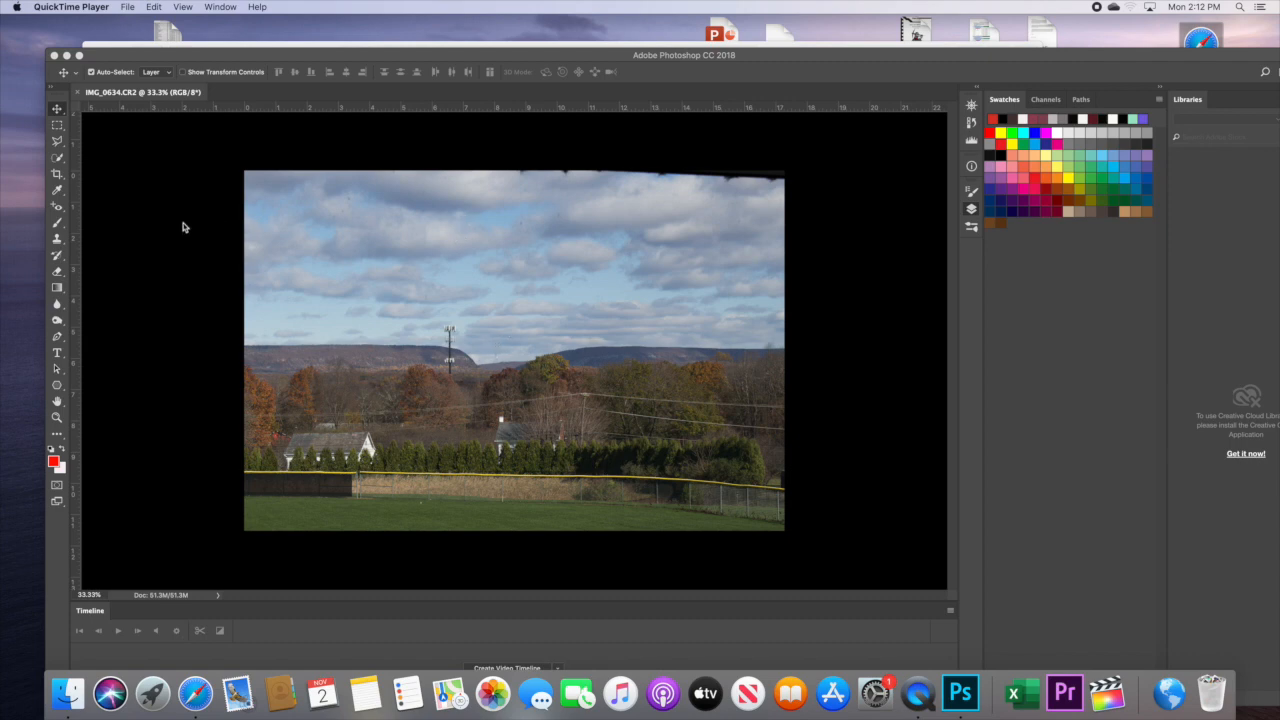
Crop the photo to a 4:5 (8:10) ratio, trimming the dark strip along its upper edge and keeping the scene's left side.
{"action": "left_click", "coordinate": [57, 174]}
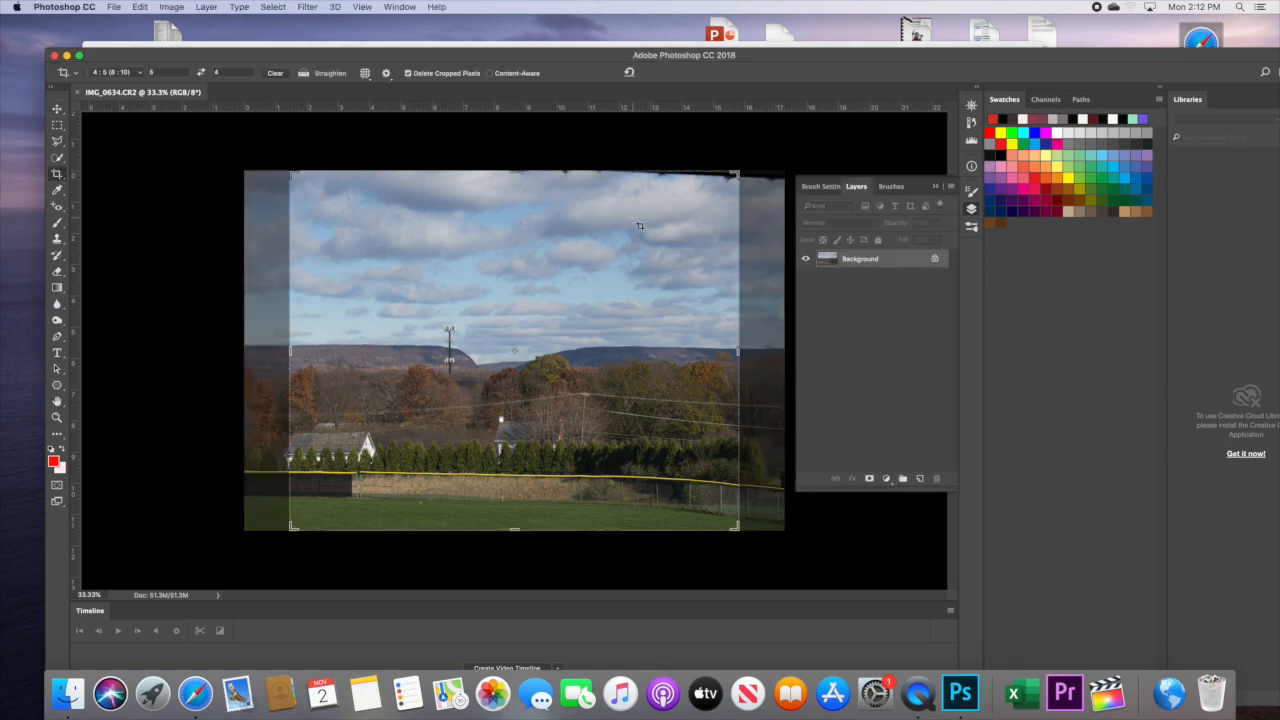
{"action": "left_click_drag", "start_coordinate": [735, 173], "coordinate": [730, 177]}
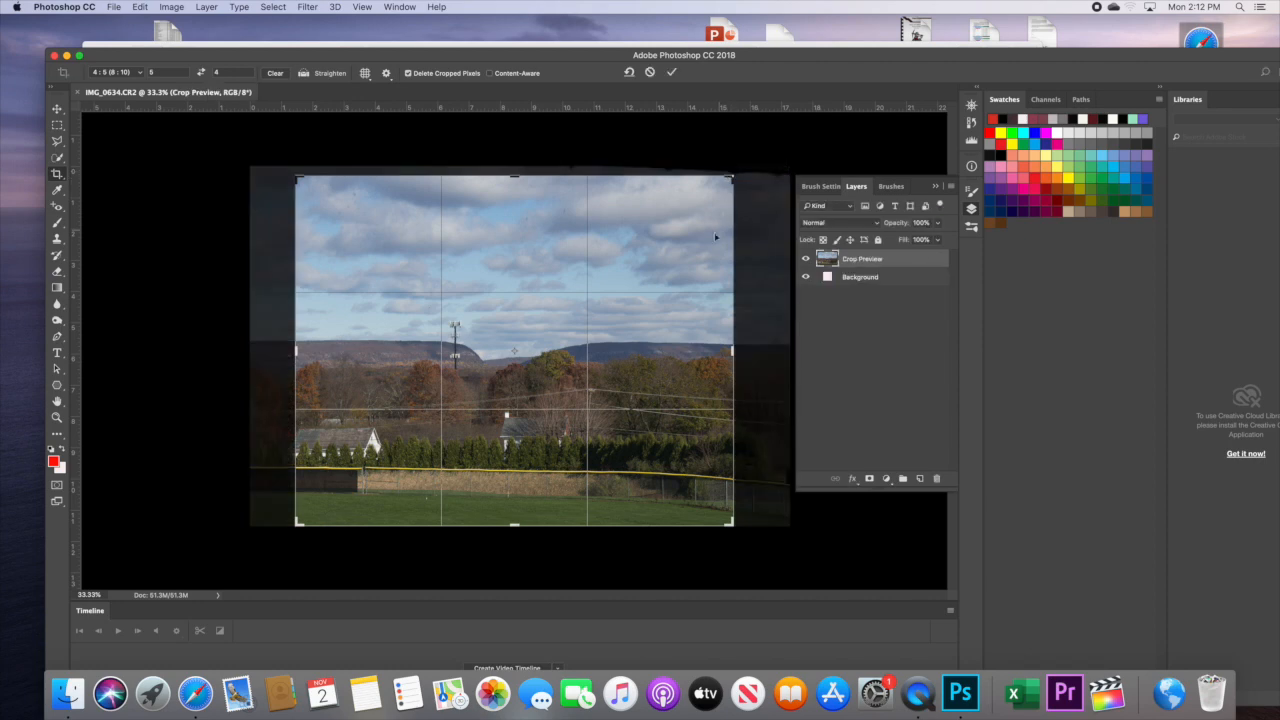
{"action": "left_click_drag", "start_coordinate": [597, 280], "coordinate": [654, 272]}
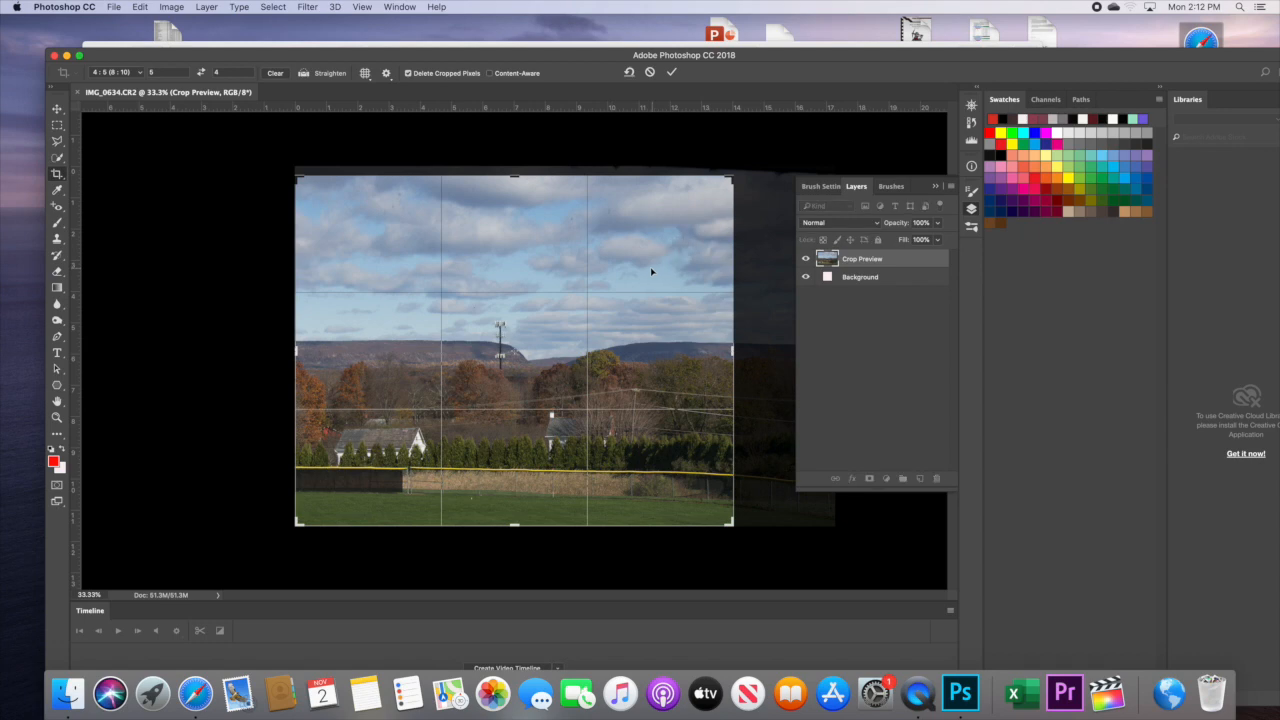
{"action": "left_click", "coordinate": [671, 72]}
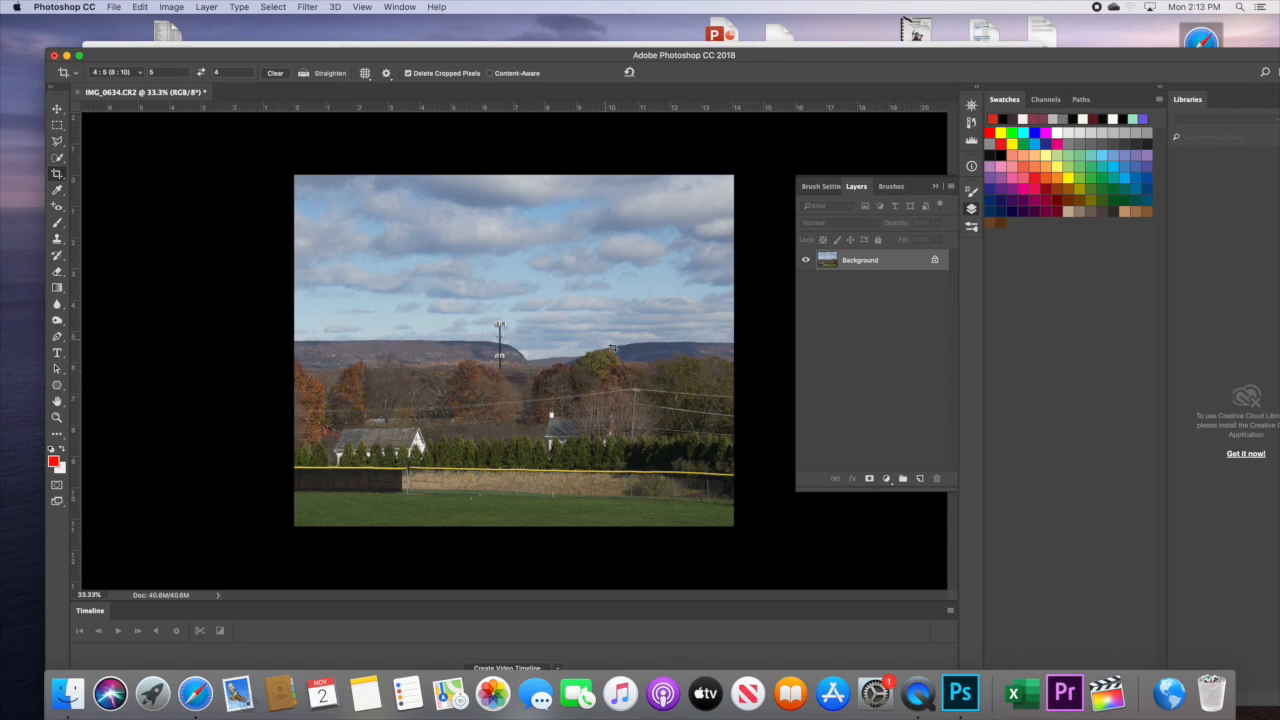
Hide the Layers panel and display it again.
{"action": "left_click", "coordinate": [937, 190]}
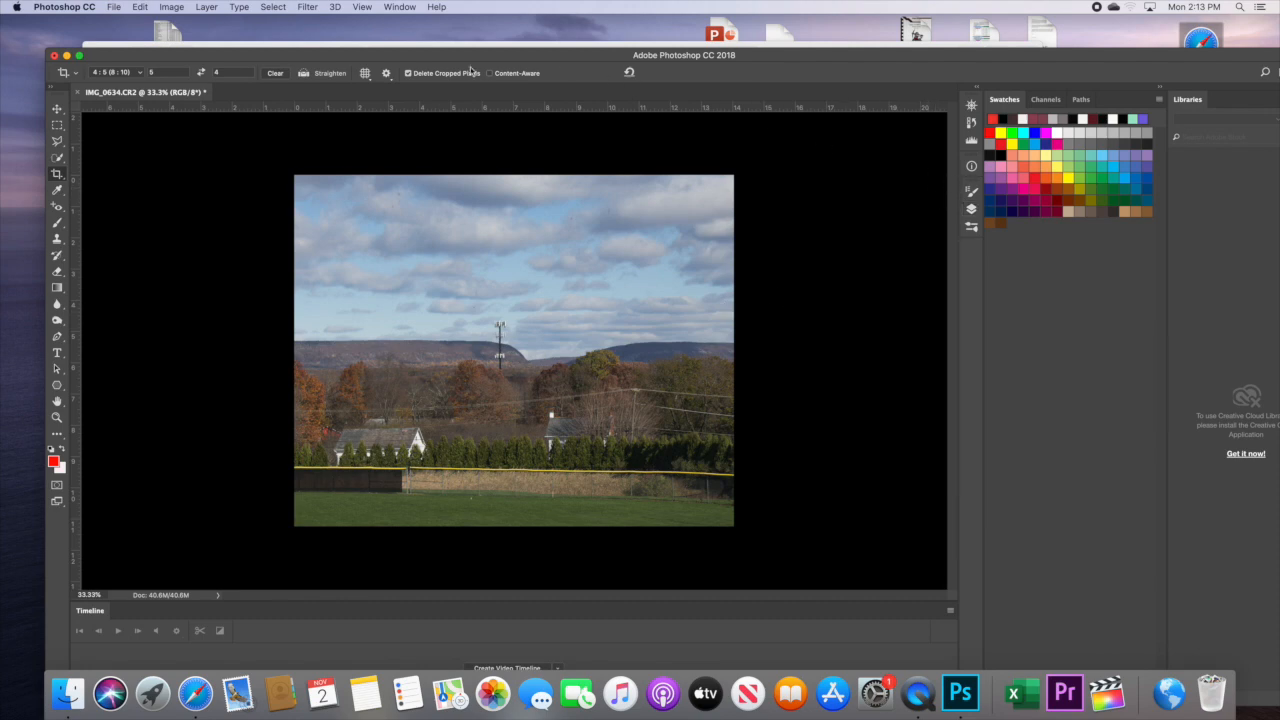
{"action": "left_click", "coordinate": [398, 8]}
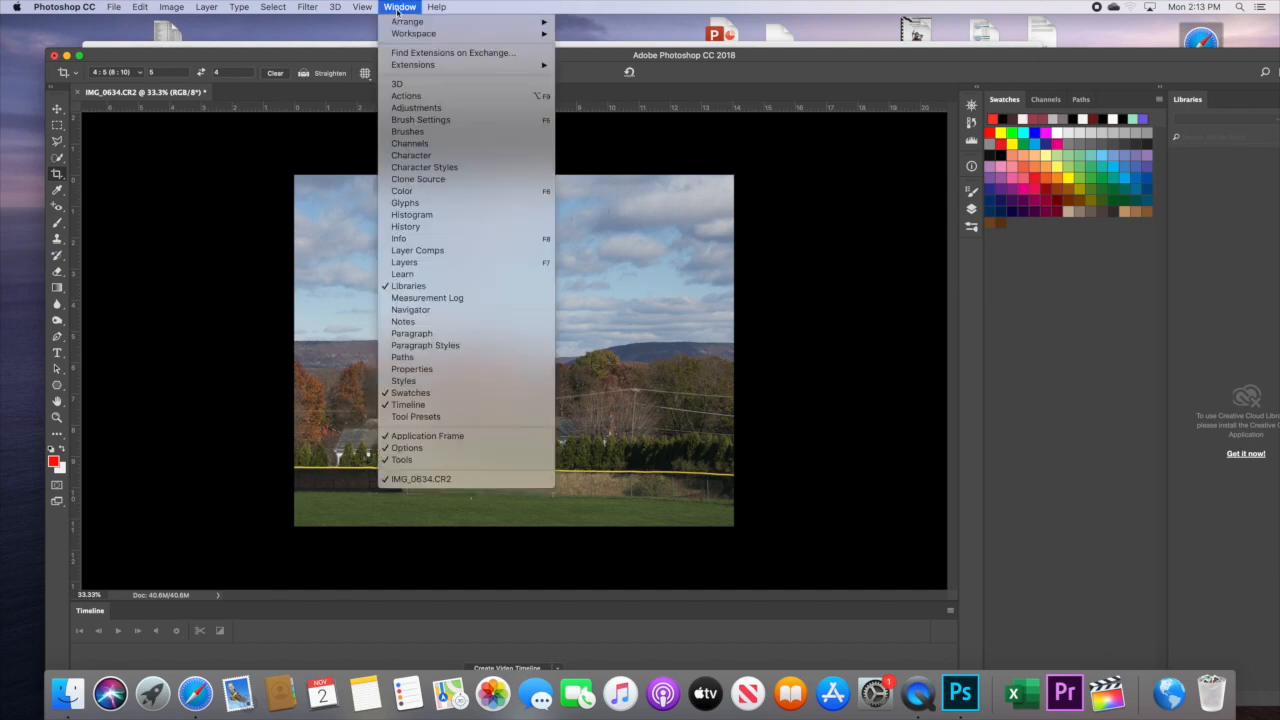
{"action": "left_click", "coordinate": [443, 266]}
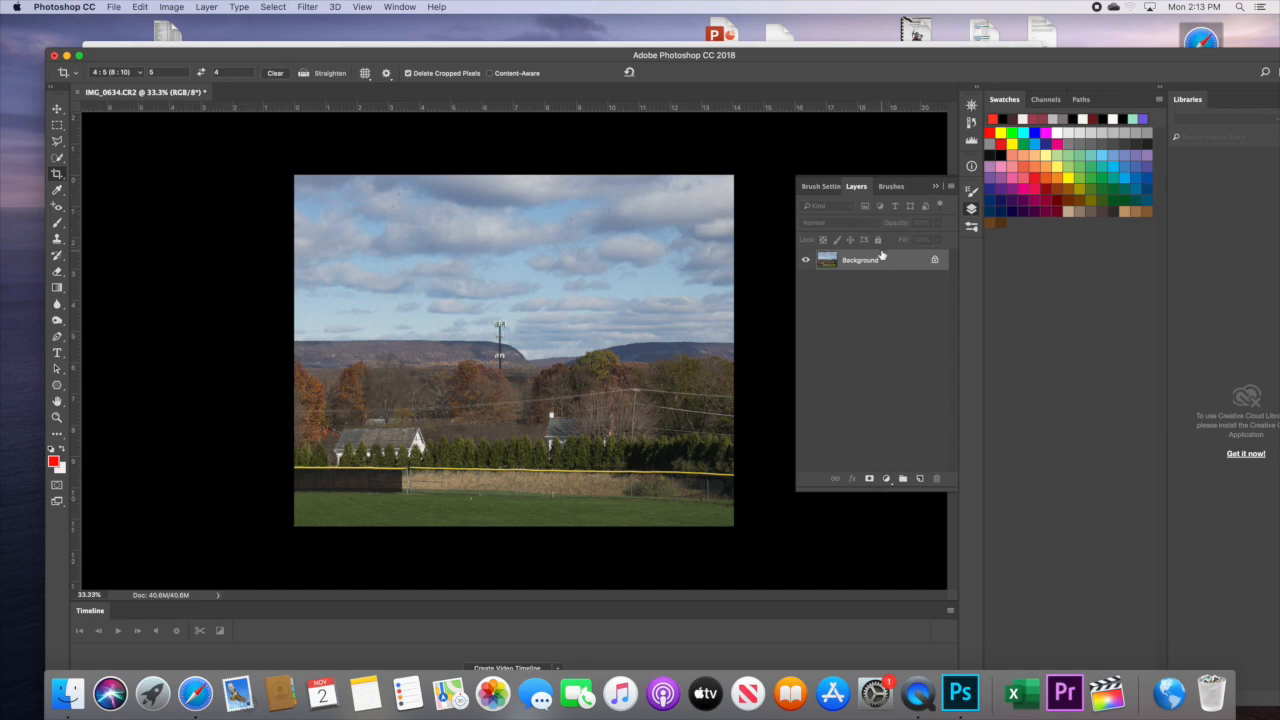
{"action": "left_click", "coordinate": [886, 480]}
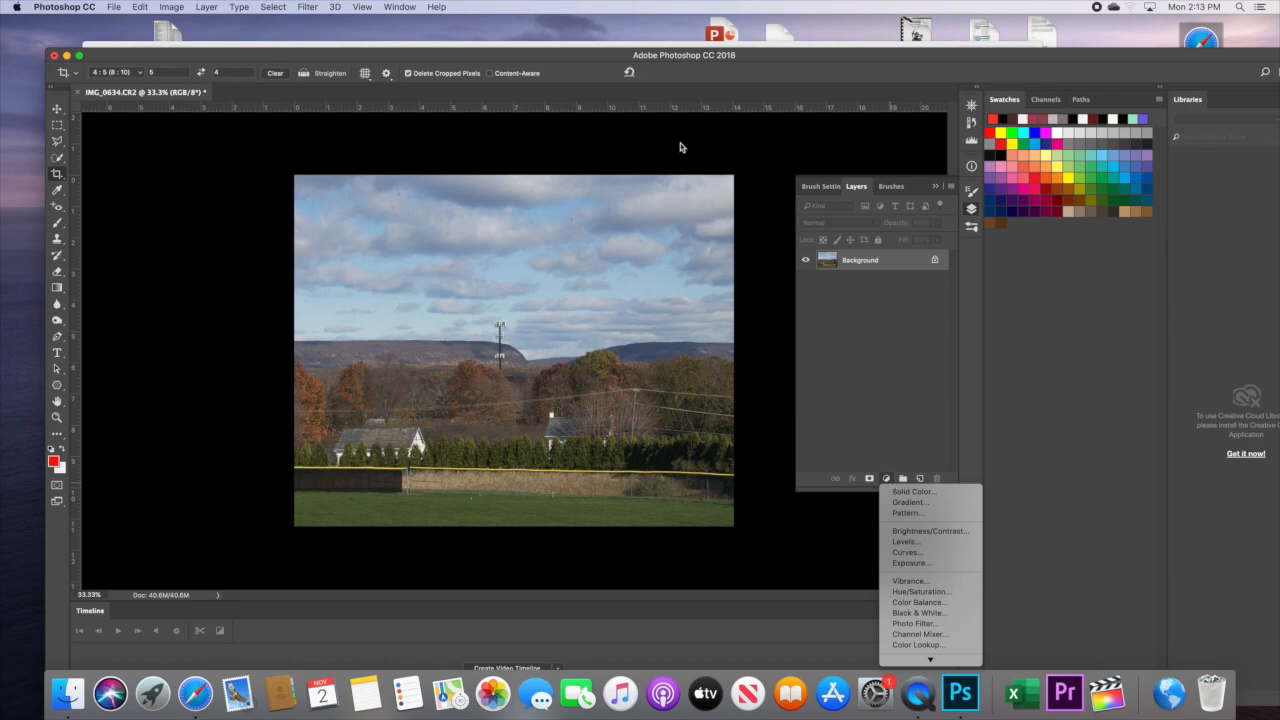
{"action": "left_click", "coordinate": [171, 9]}
{"action": "left_click", "coordinate": [171, 9]}
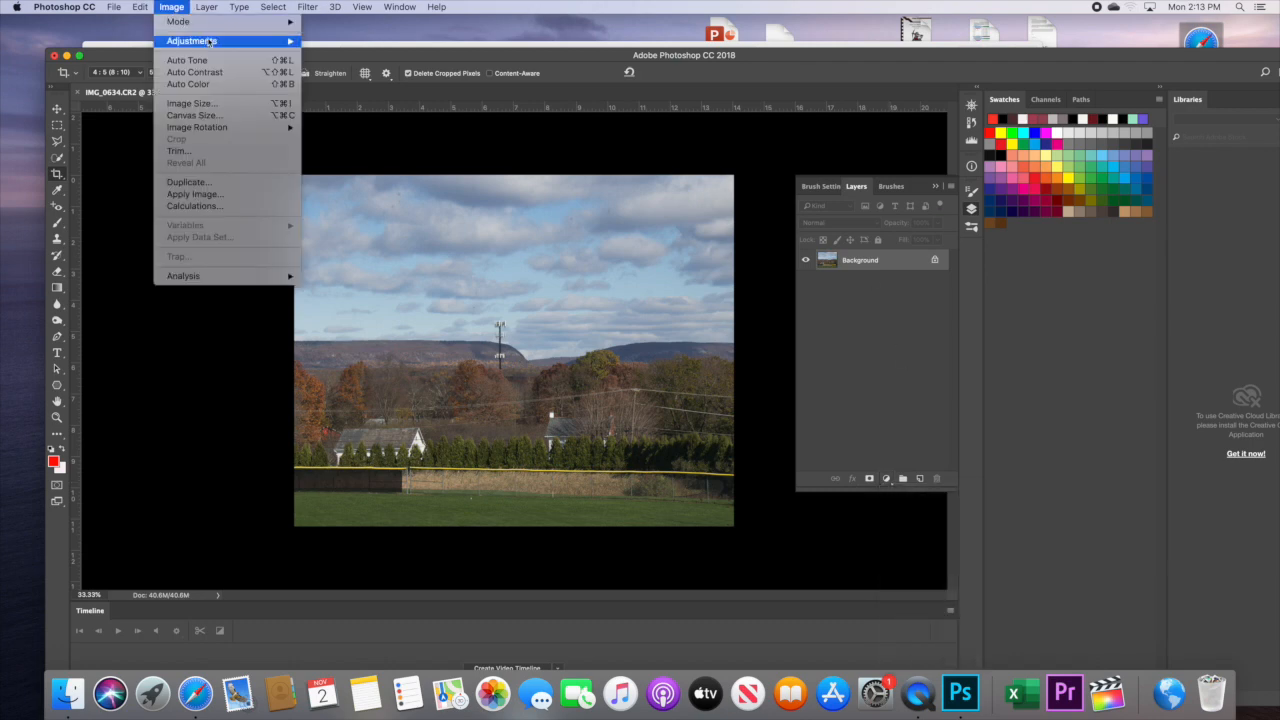
{"action": "mouse_move", "coordinate": [225, 44]}
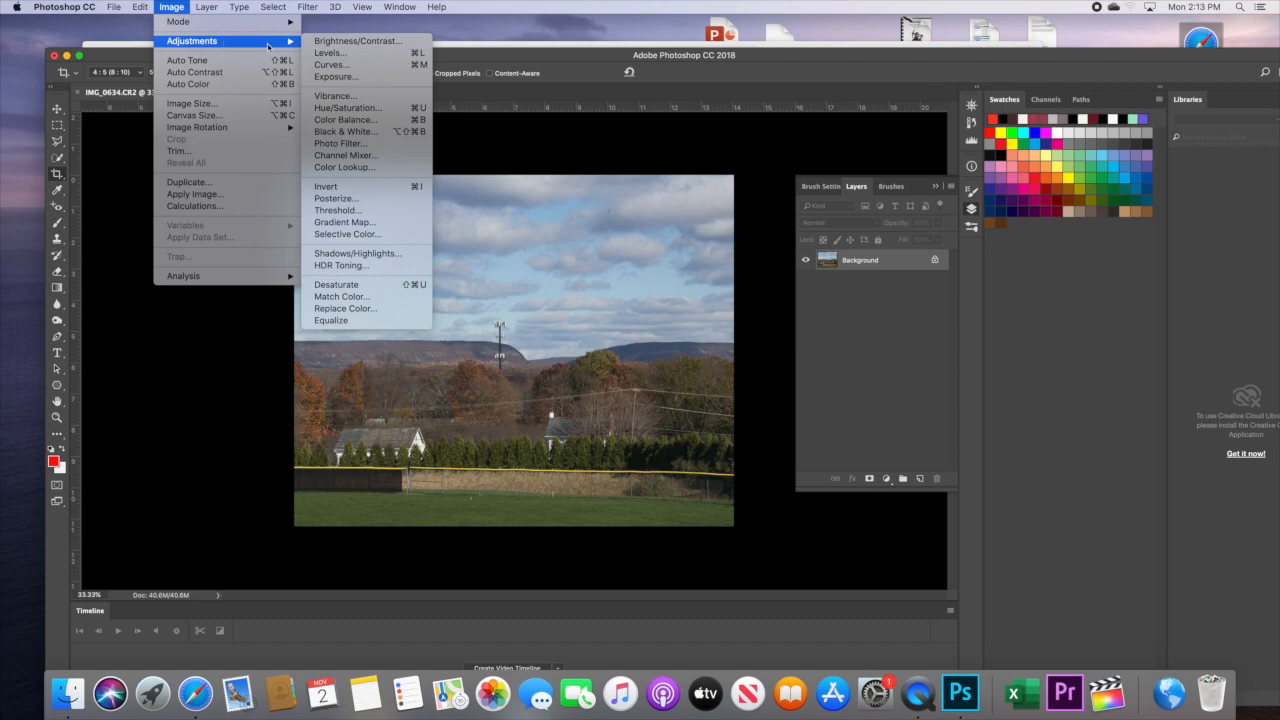
{"action": "left_click", "coordinate": [875, 405]}
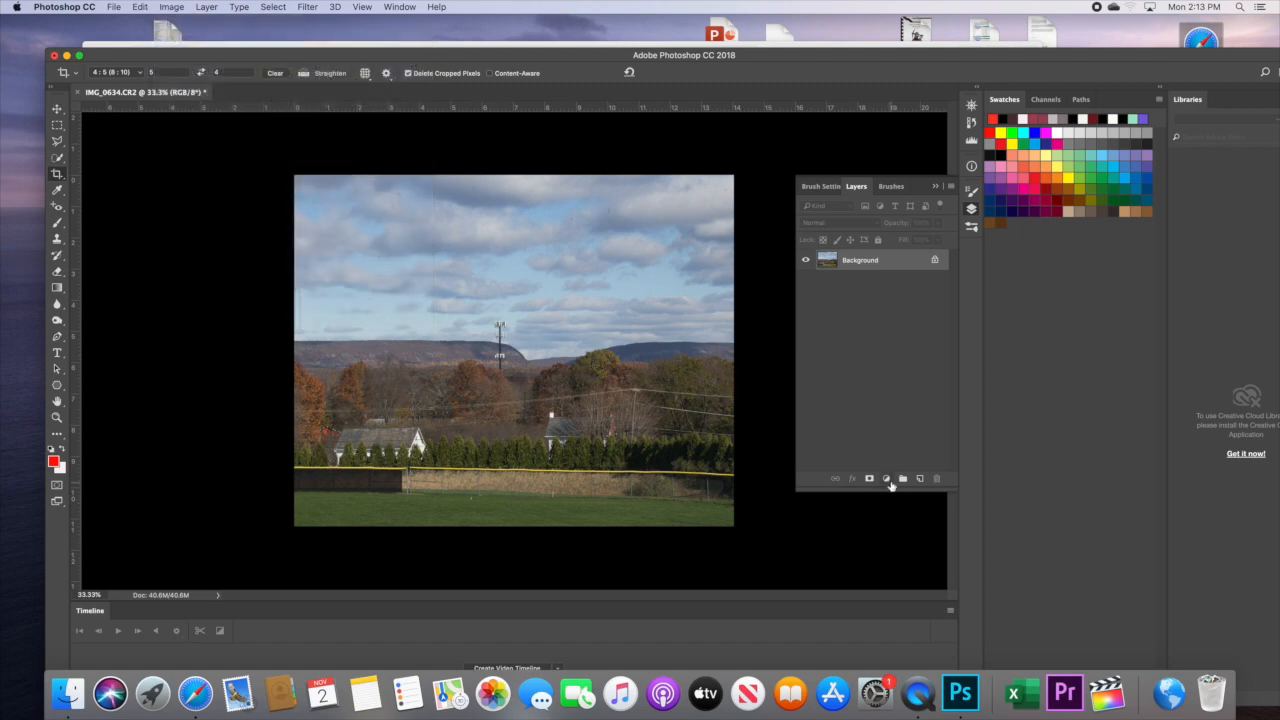
Add a Levels adjustment layer above the Background and a Curves adjustment layer above it, leaving both at default settings.
{"action": "left_click", "coordinate": [887, 481]}
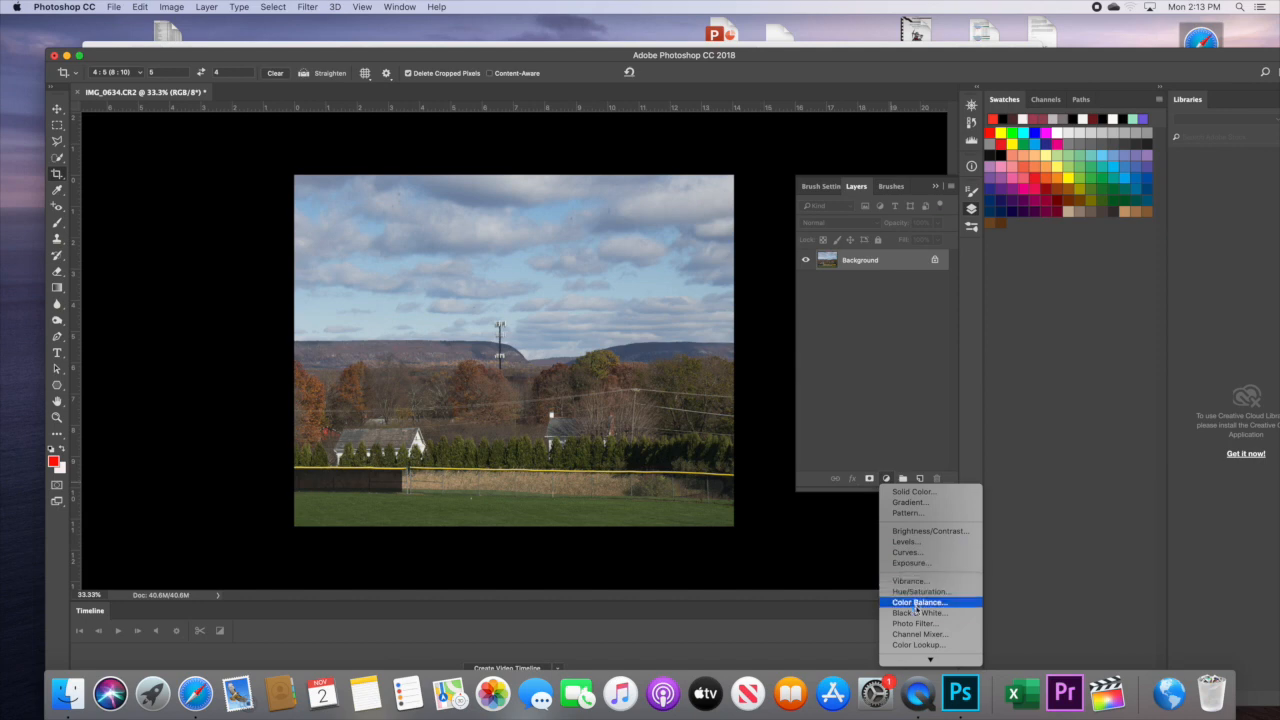
{"action": "left_click", "coordinate": [905, 542]}
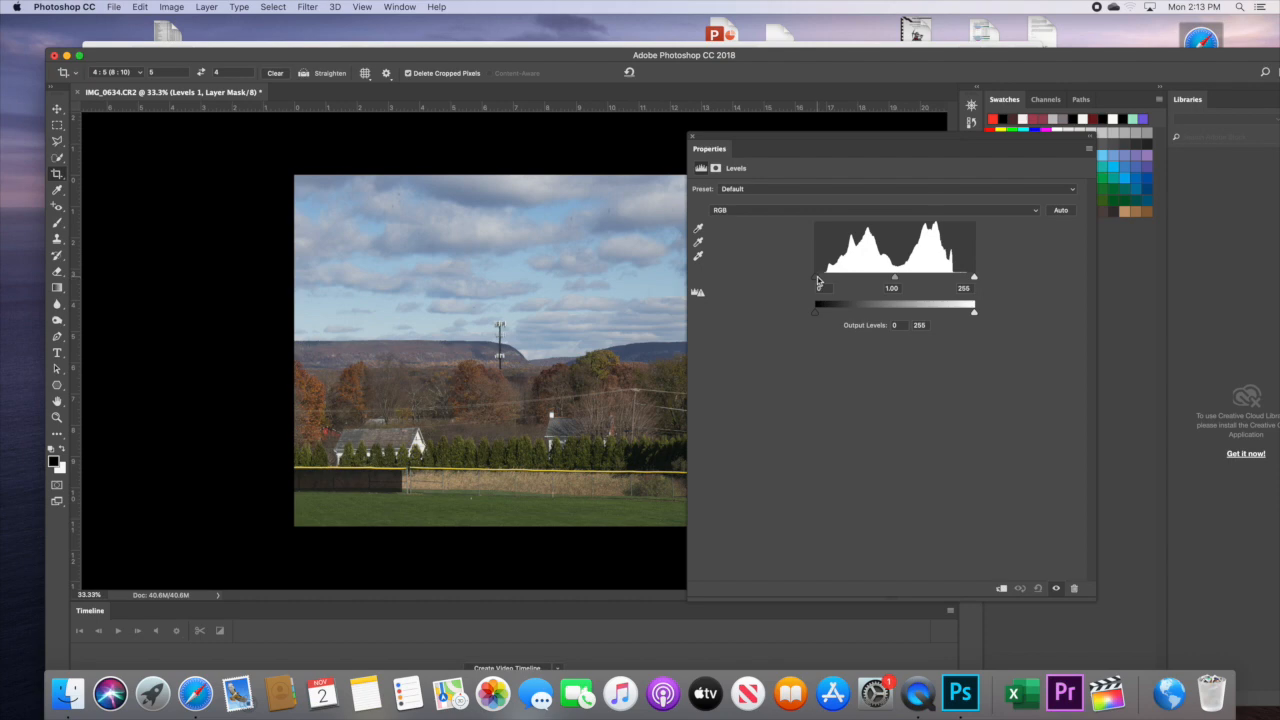
{"action": "left_click", "coordinate": [694, 141]}
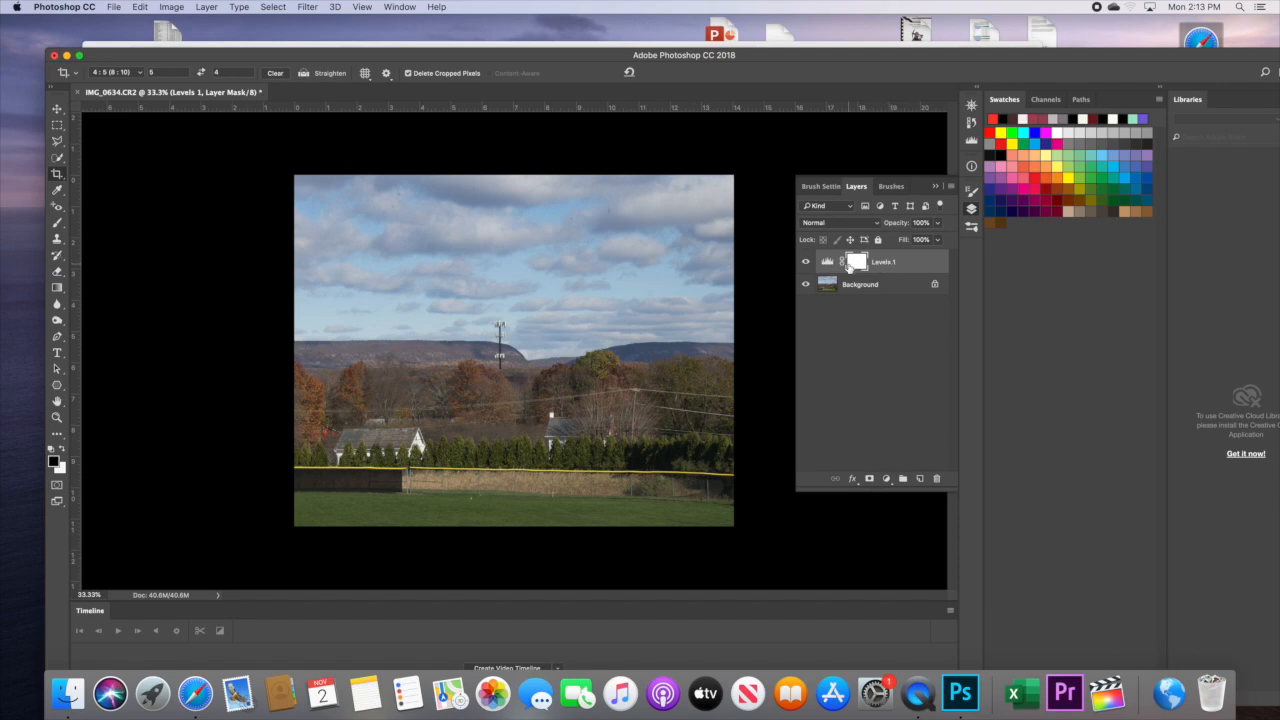
{"action": "left_click", "coordinate": [886, 479]}
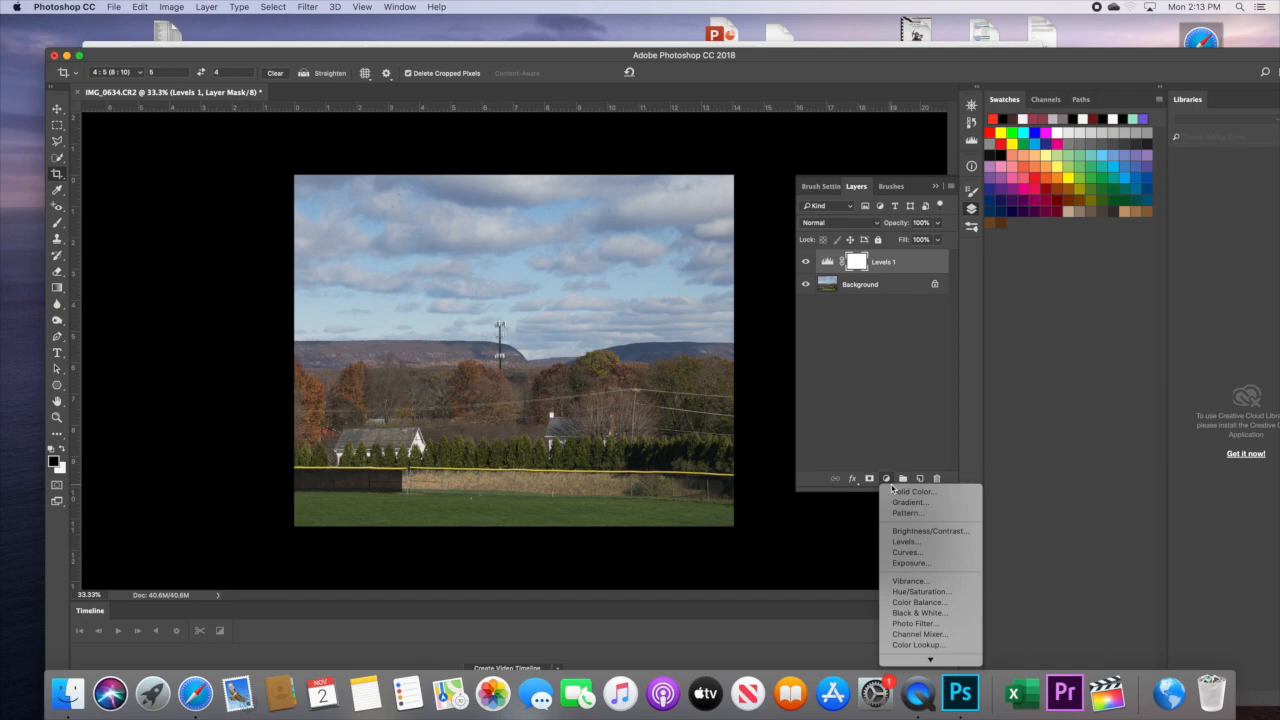
{"action": "left_click", "coordinate": [905, 553]}
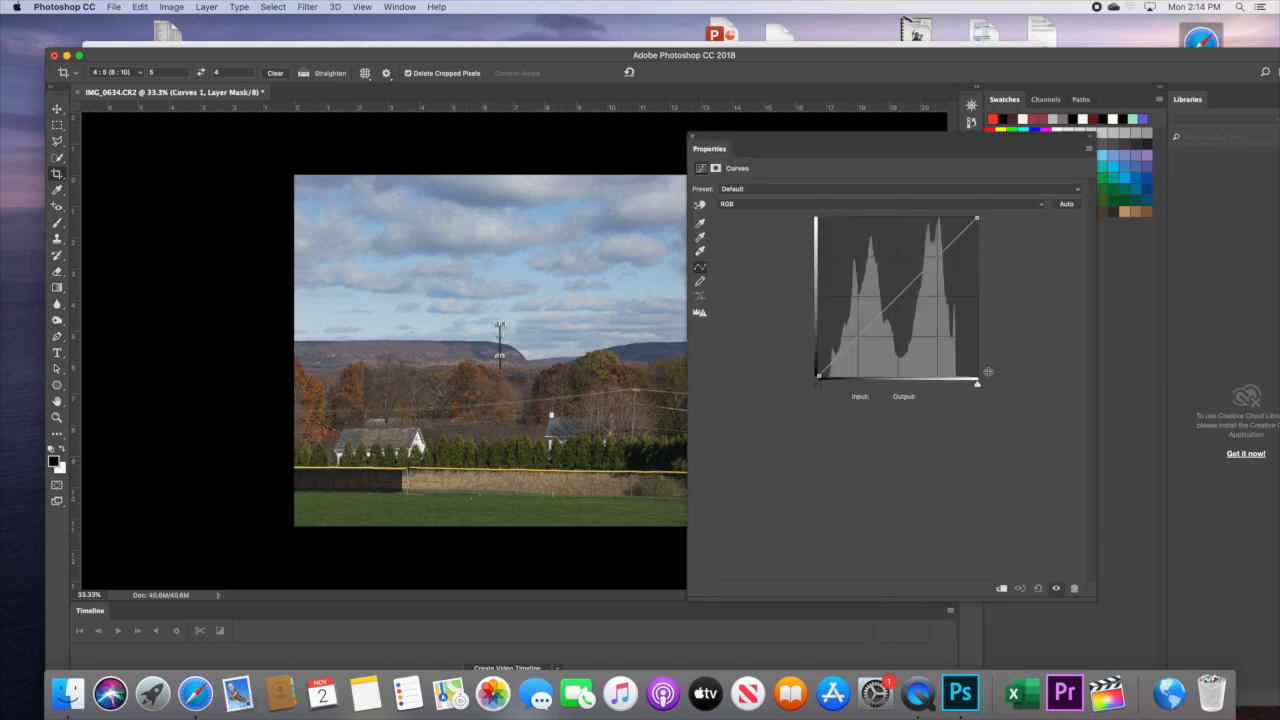
{"action": "left_click", "coordinate": [694, 137]}
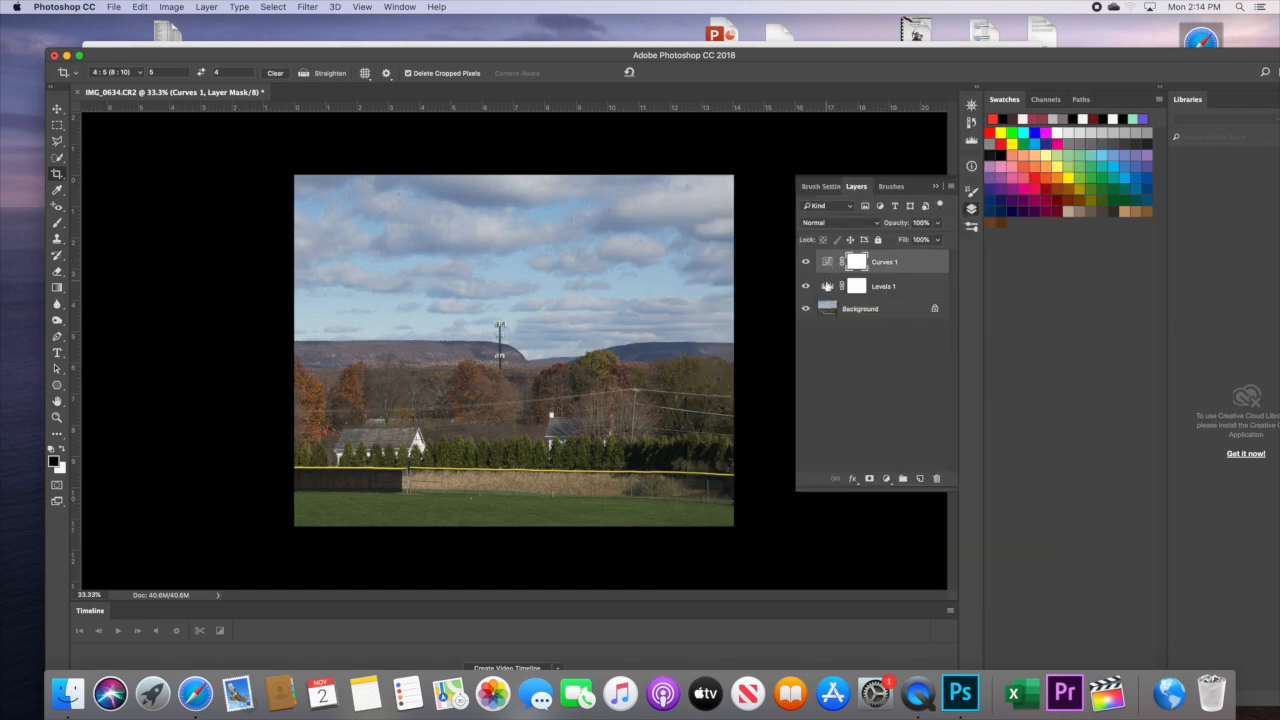
Set the Levels adjustment's RGB input black point to 13 and white point to 225, at the ends of the histogram.
{"action": "left_click", "coordinate": [827, 286]}
{"action": "double_click", "coordinate": [827, 286]}
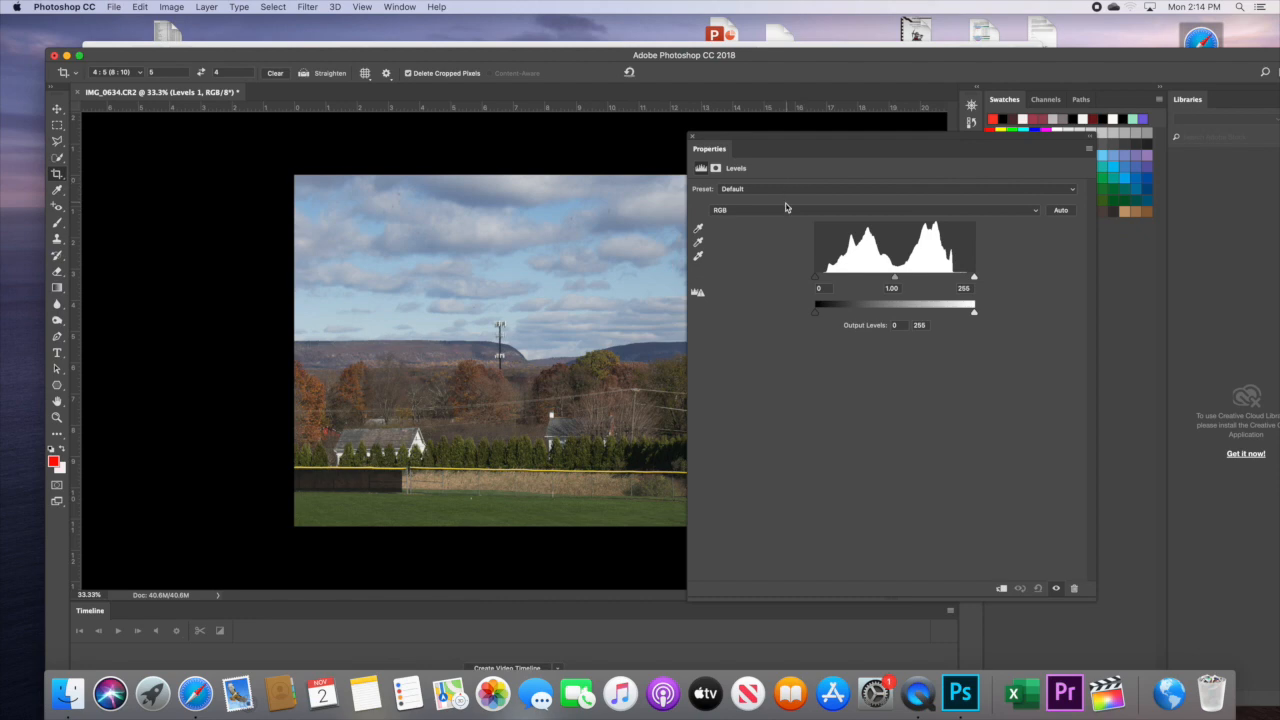
{"action": "left_click_drag", "start_coordinate": [814, 270], "coordinate": [825, 278]}
{"action": "left_click_drag", "start_coordinate": [974, 277], "coordinate": [956, 281]}
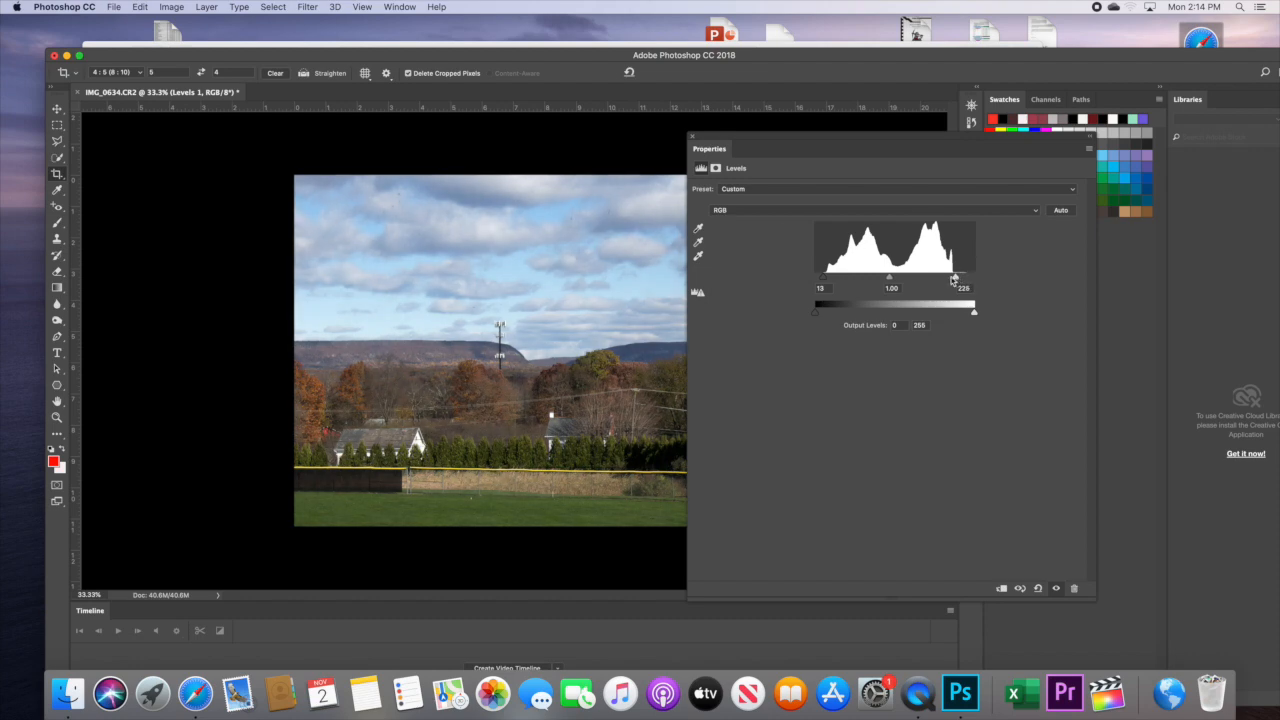
{"action": "left_click", "coordinate": [746, 209]}
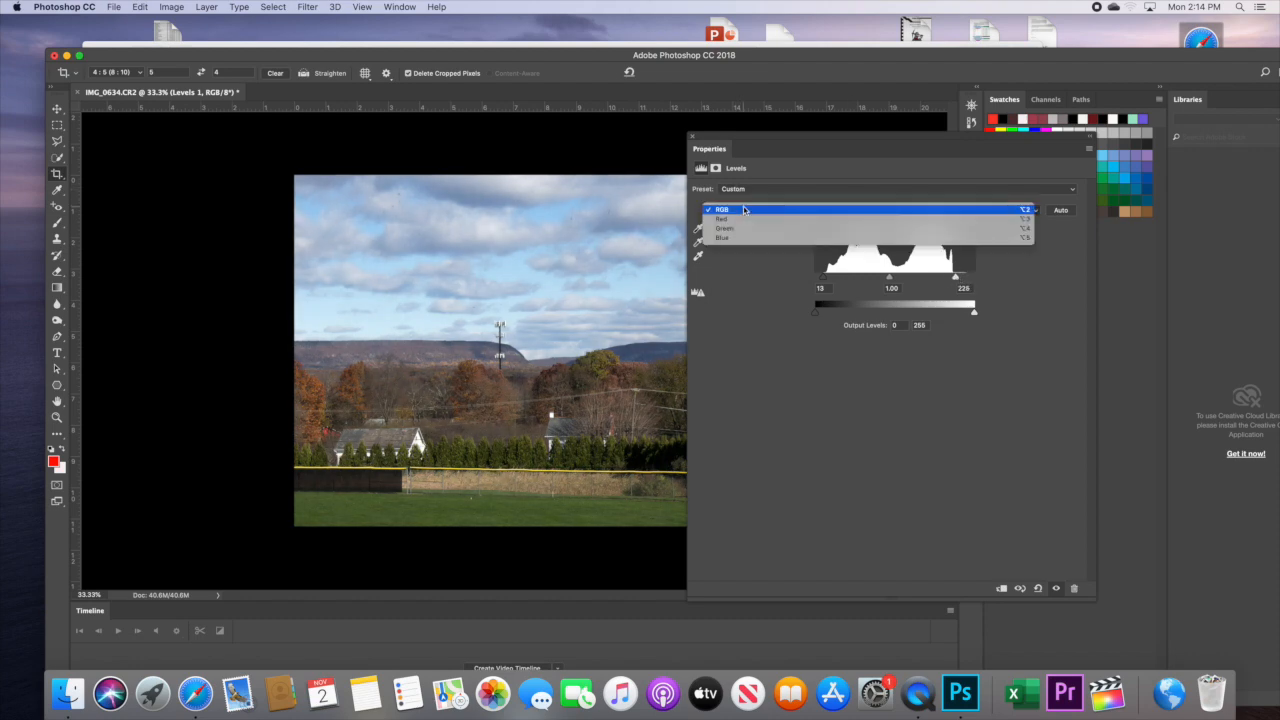
{"action": "left_click", "coordinate": [784, 176]}
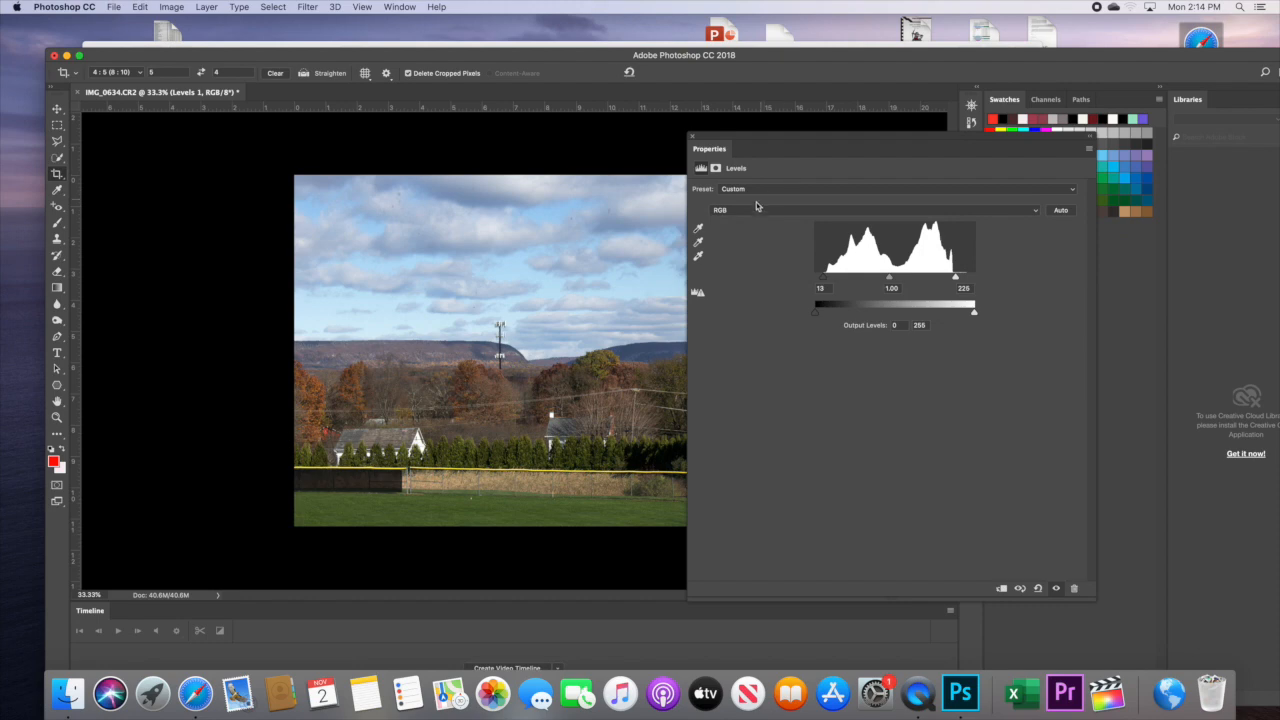
Set the Levels adjustment's Red channel input black point to 11 and white point to 243.
{"action": "left_click", "coordinate": [1036, 214]}
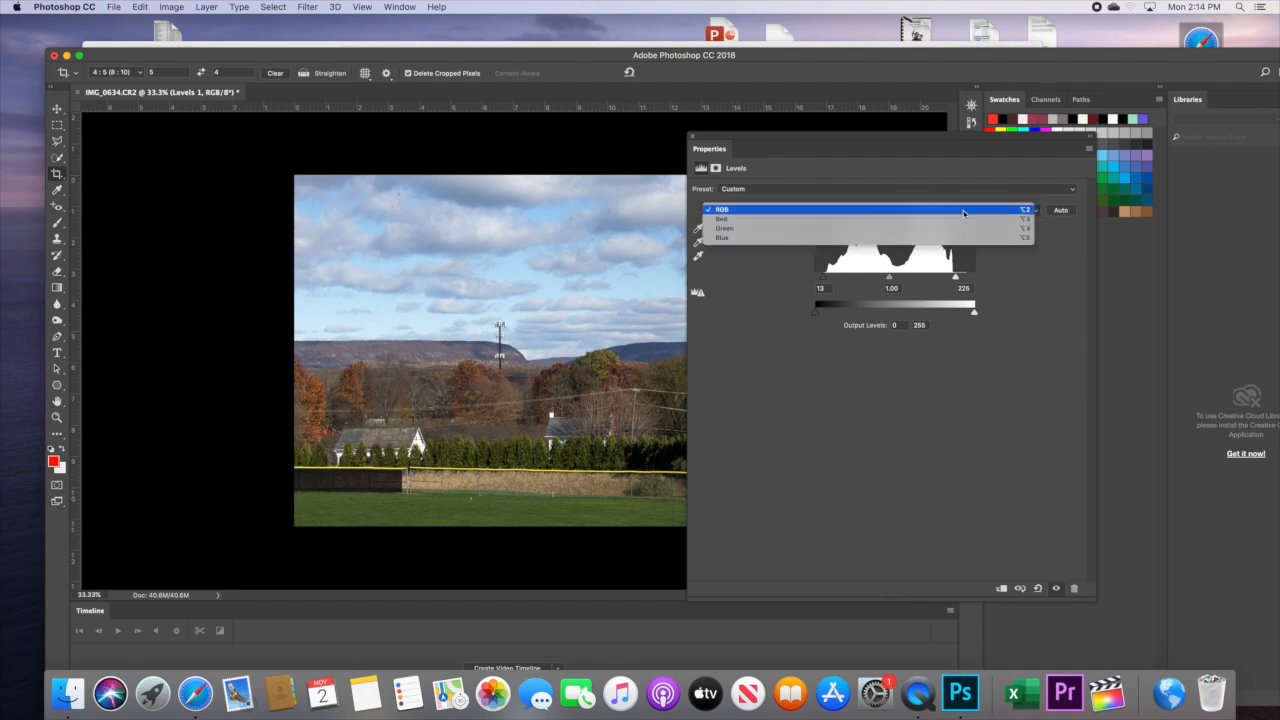
{"action": "left_click", "coordinate": [737, 222]}
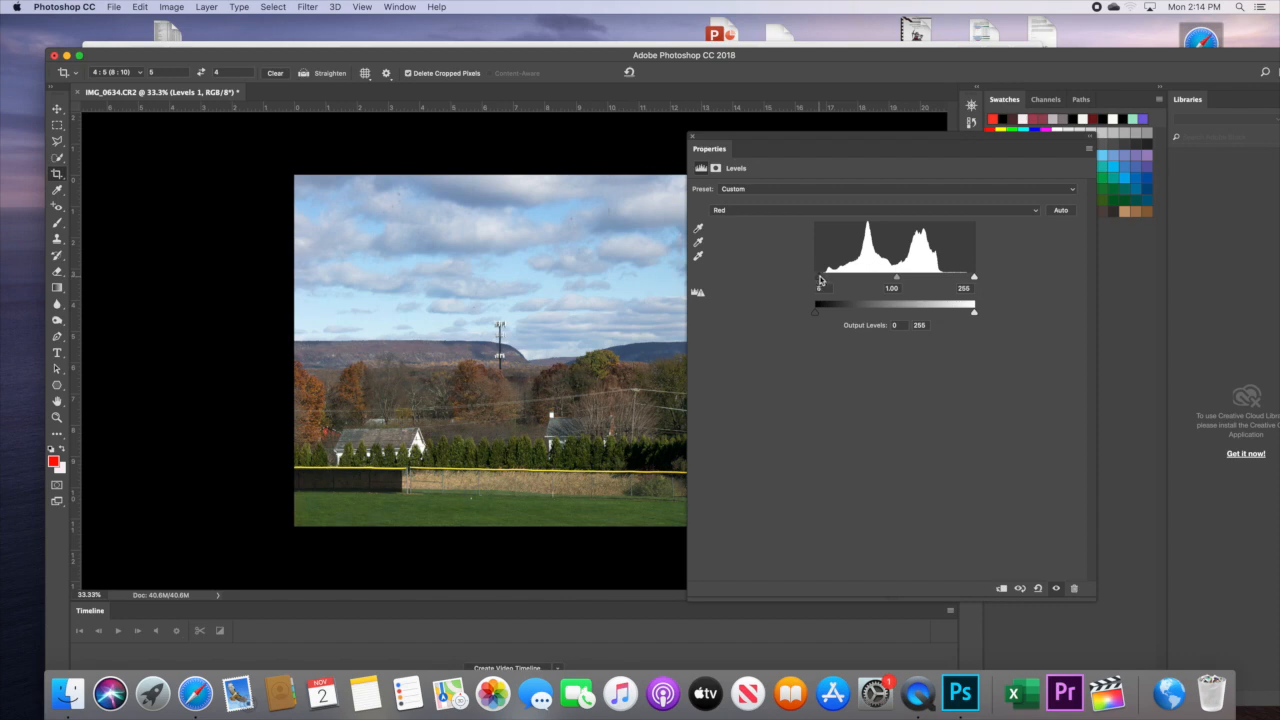
{"action": "left_click_drag", "start_coordinate": [973, 280], "coordinate": [968, 280]}
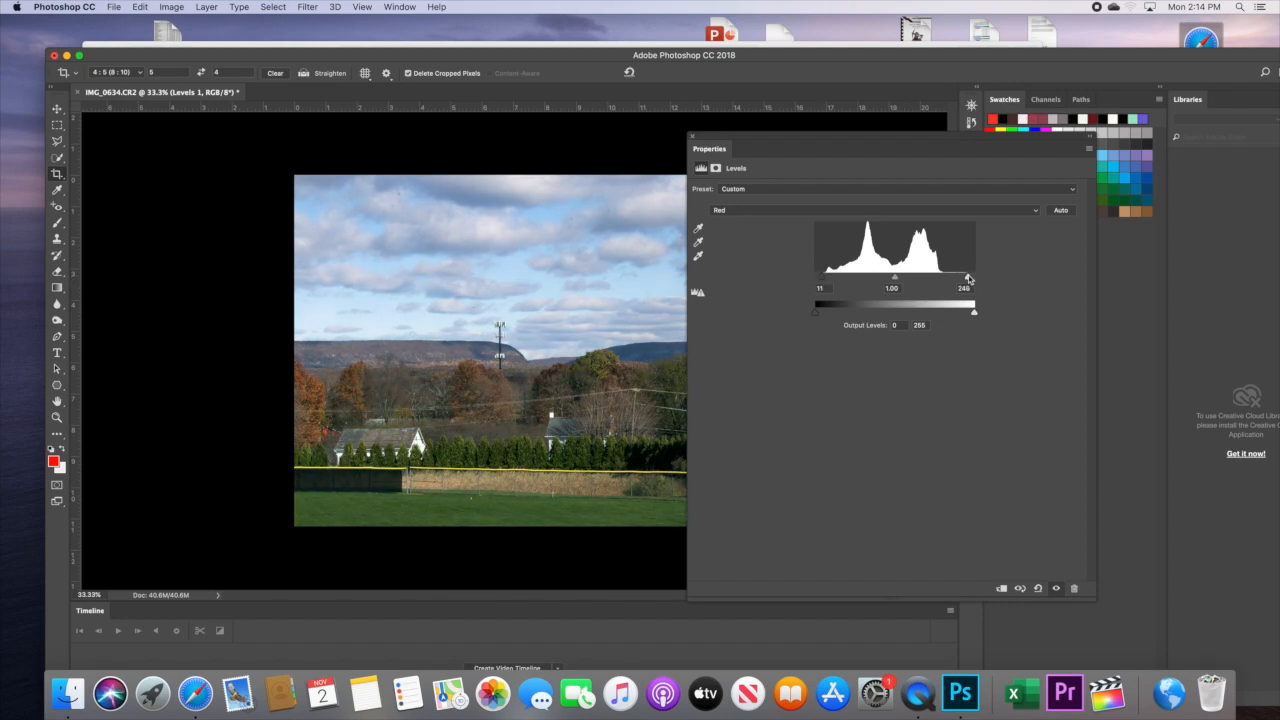
Set the Levels adjustment's Green channel input black point to 13 and lower its white point slightly.
{"action": "left_click", "coordinate": [779, 212]}
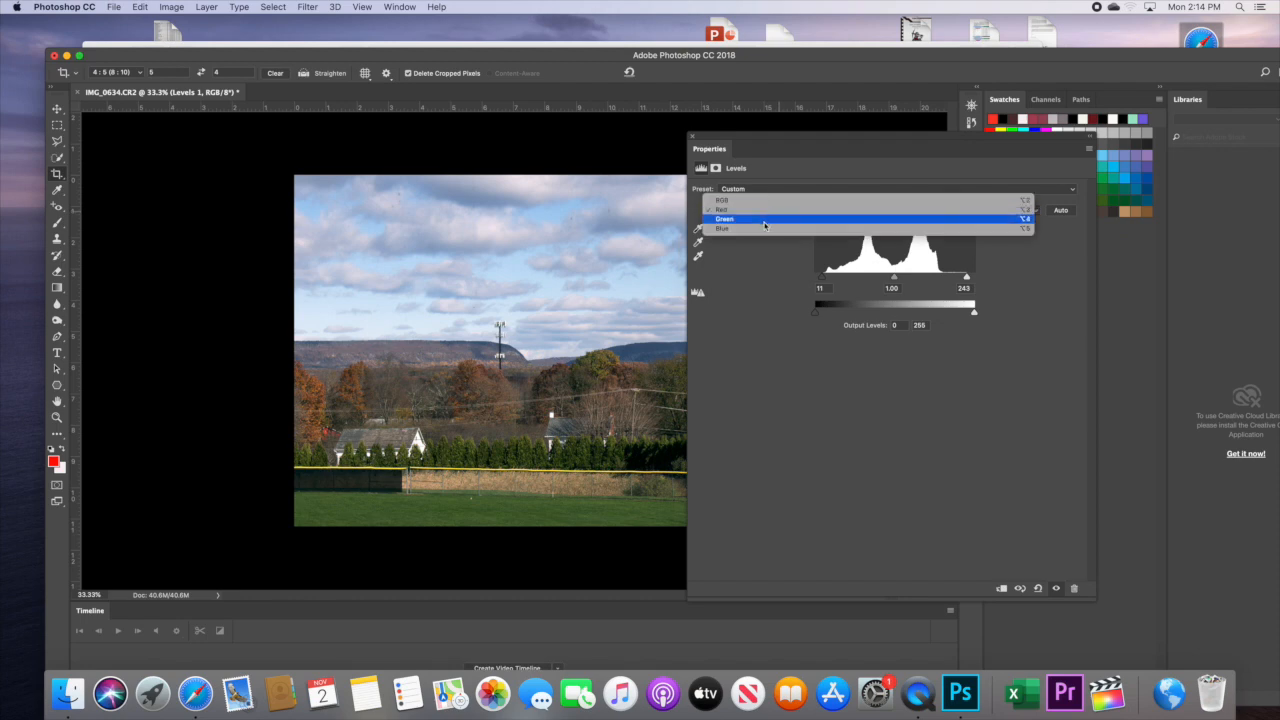
{"action": "left_click", "coordinate": [764, 224]}
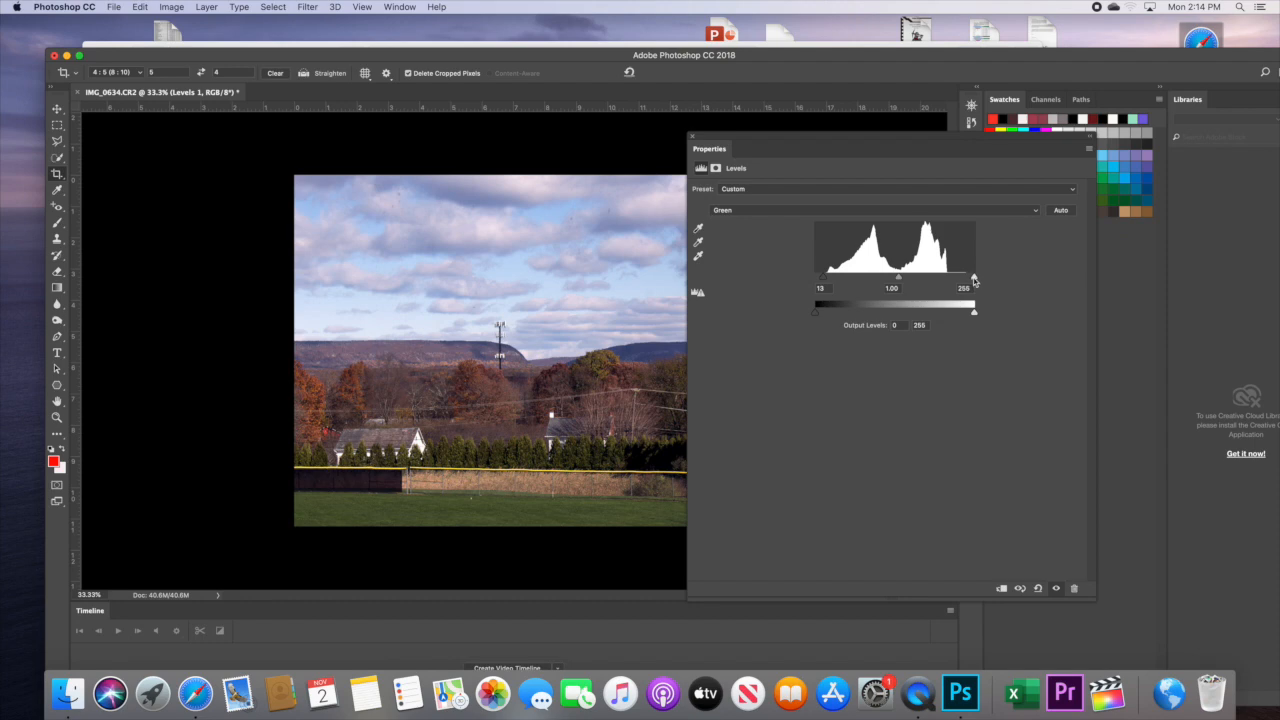
{"action": "left_click_drag", "start_coordinate": [974, 282], "coordinate": [968, 280]}
Set the Levels adjustment's Blue channel input black point to 14 and white point to 240, and close the Levels settings.
{"action": "left_click", "coordinate": [729, 212]}
{"action": "left_click", "coordinate": [729, 224]}
{"action": "left_click_drag", "start_coordinate": [817, 276], "coordinate": [824, 276]}
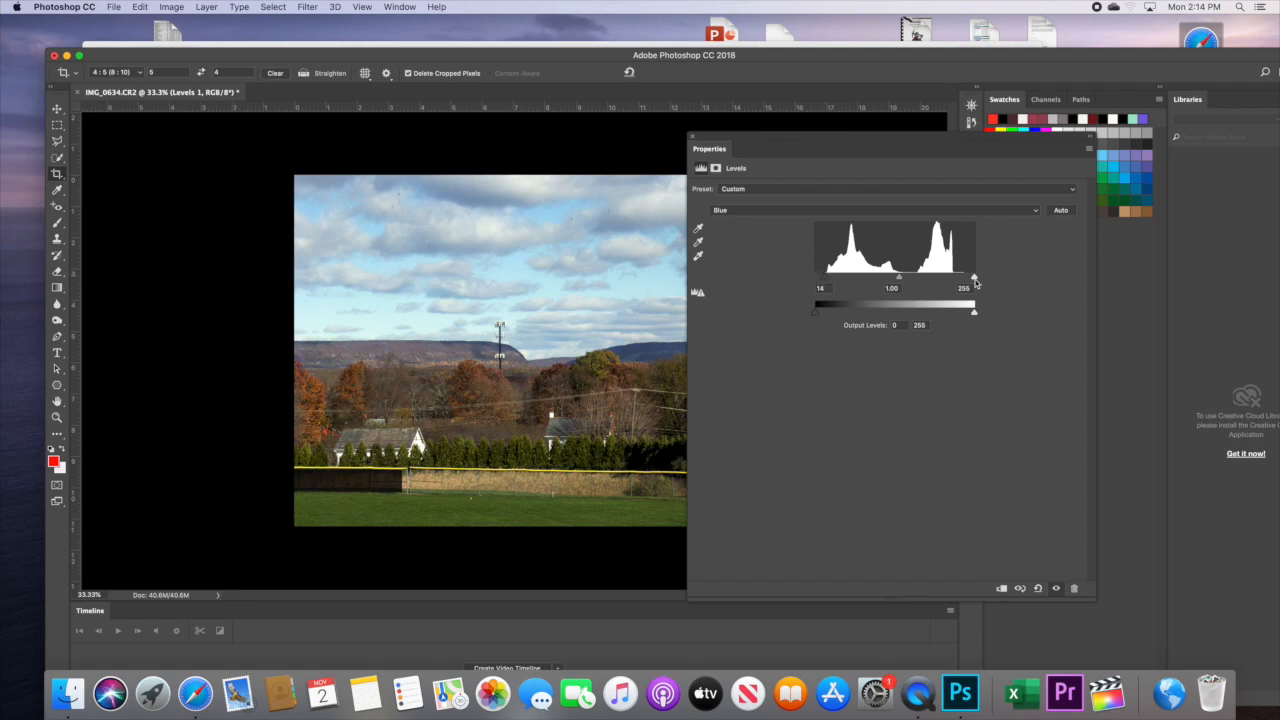
{"action": "left_click_drag", "start_coordinate": [975, 282], "coordinate": [966, 281]}
{"action": "left_click_drag", "start_coordinate": [823, 142], "coordinate": [881, 148]}
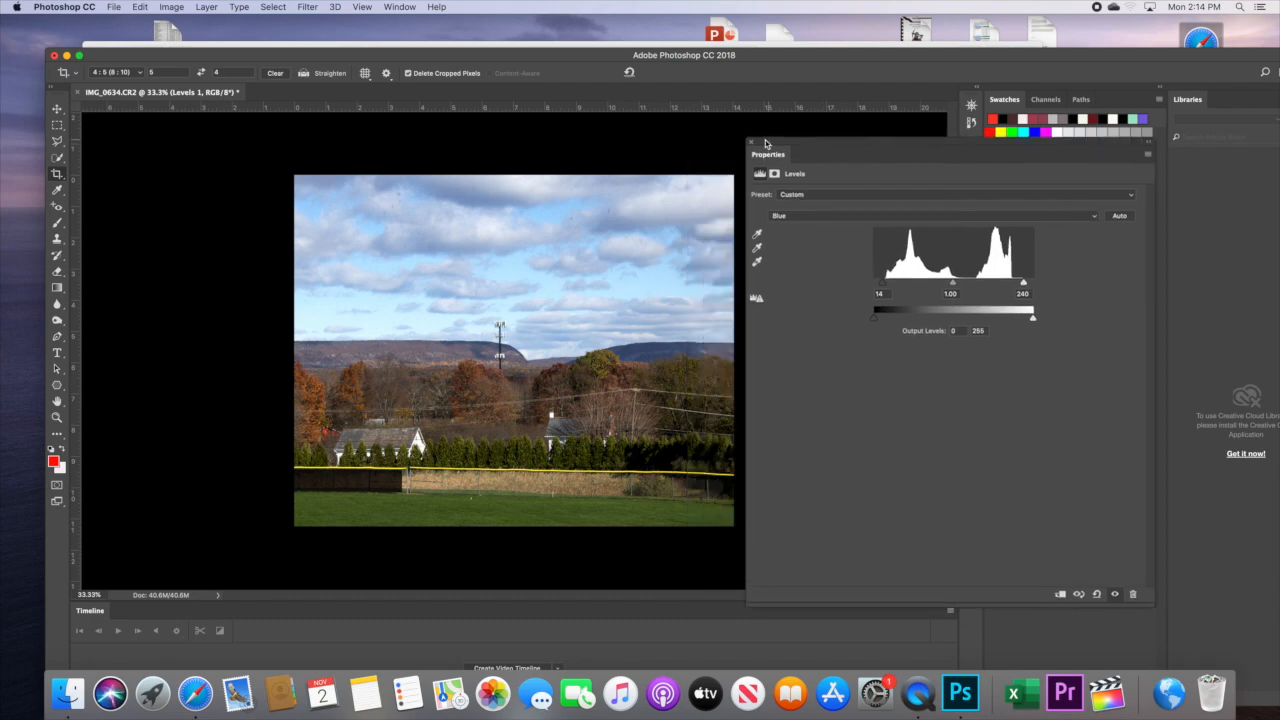
{"action": "left_click", "coordinate": [753, 146]}
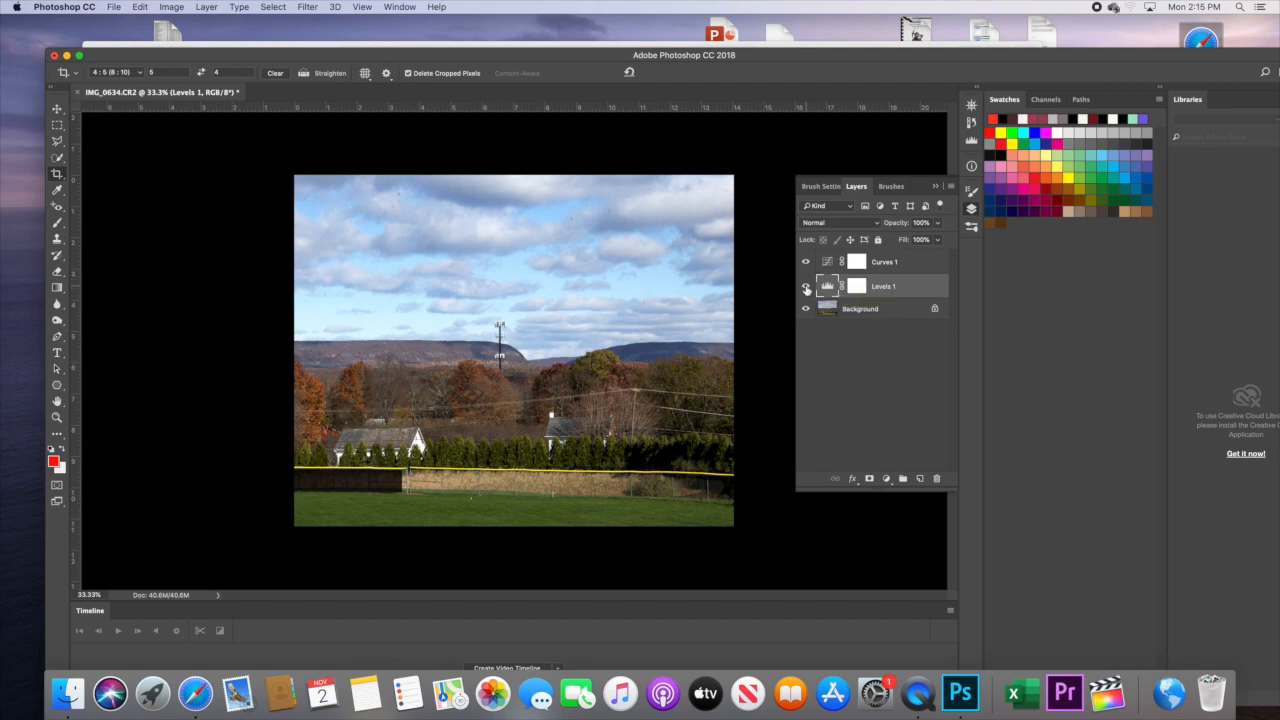
Compare the photo with and without the Levels adjustment by toggling that layer's visibility several times.
{"action": "left_click", "coordinate": [806, 287]}
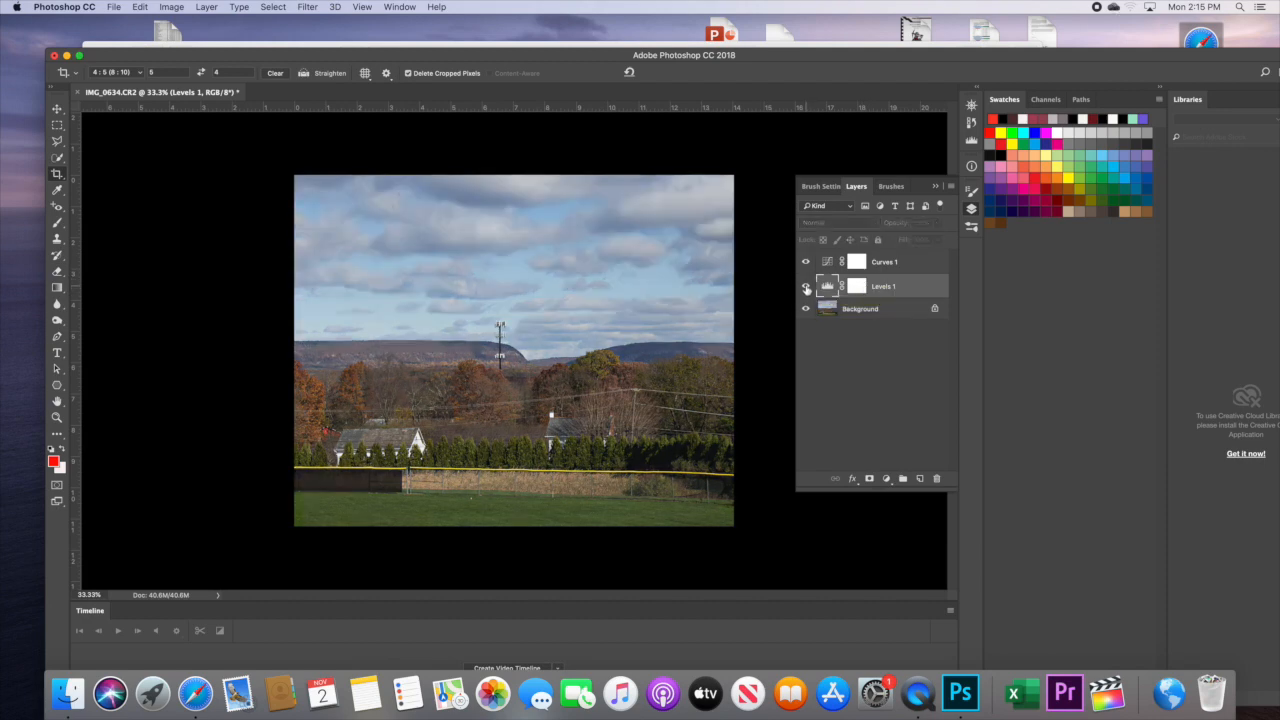
{"action": "left_click", "coordinate": [806, 287]}
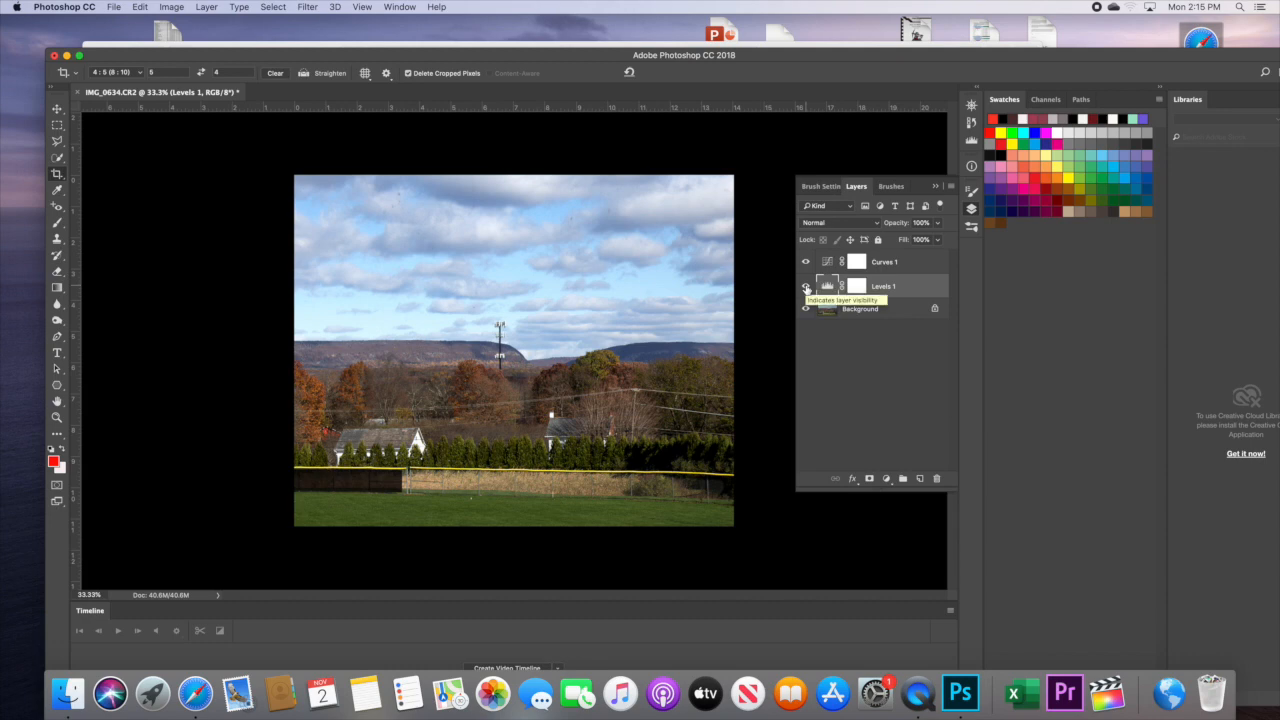
{"action": "left_click", "coordinate": [806, 287]}
{"action": "left_click", "coordinate": [806, 287]}
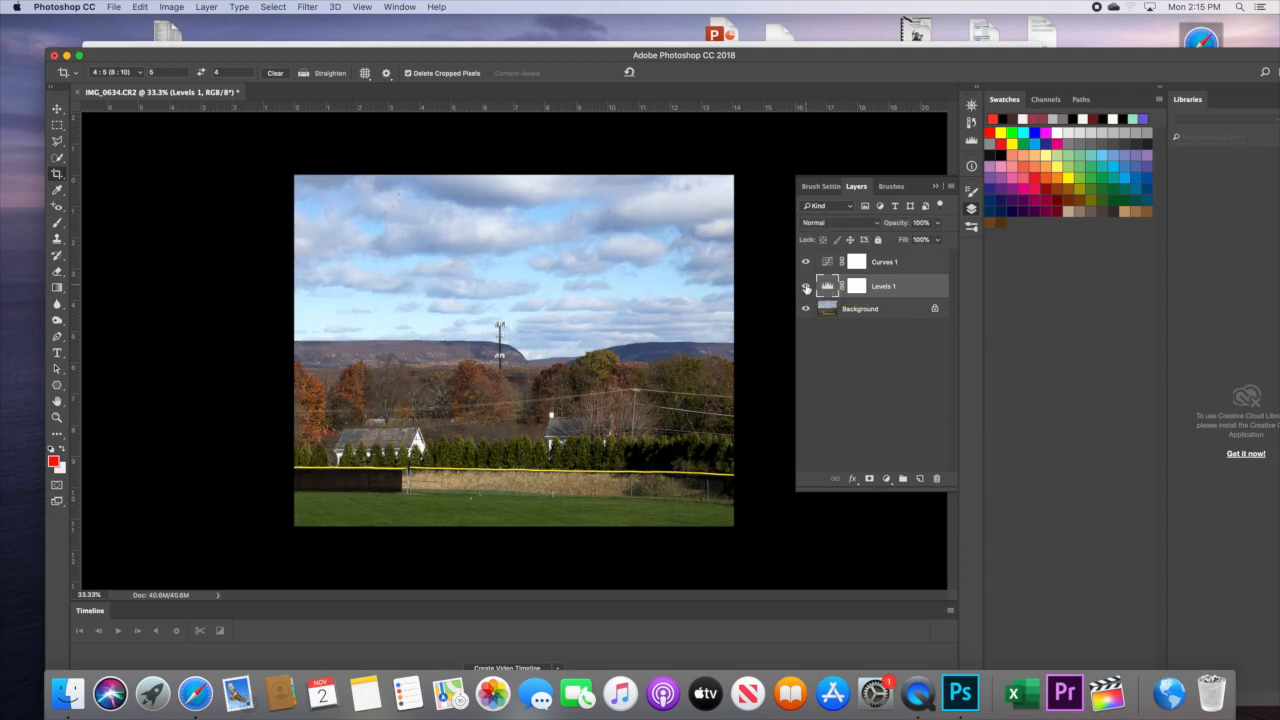
{"action": "left_click", "coordinate": [806, 287]}
{"action": "left_click", "coordinate": [806, 287]}
Anchor the Curves adjustment's RGB curve in the shadows and highlights, and raise its midpoint to input 122, output 138.
{"action": "left_click", "coordinate": [828, 265]}
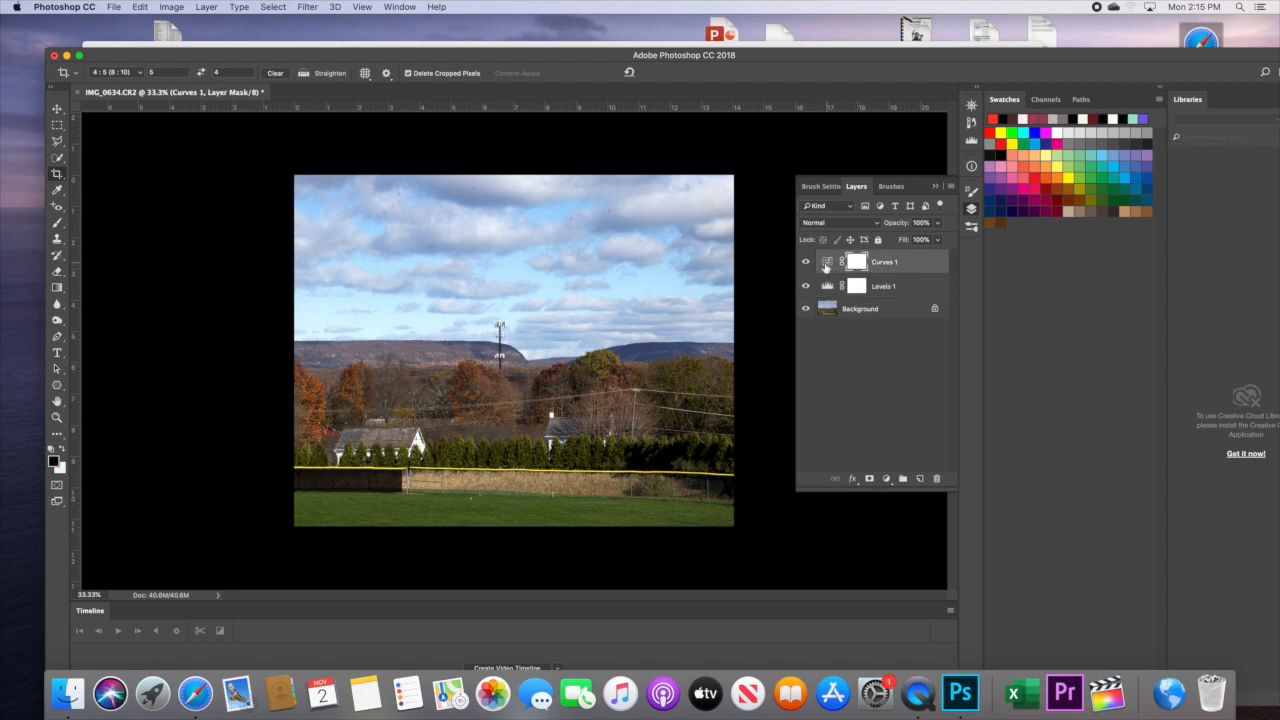
{"action": "double_click", "coordinate": [825, 264]}
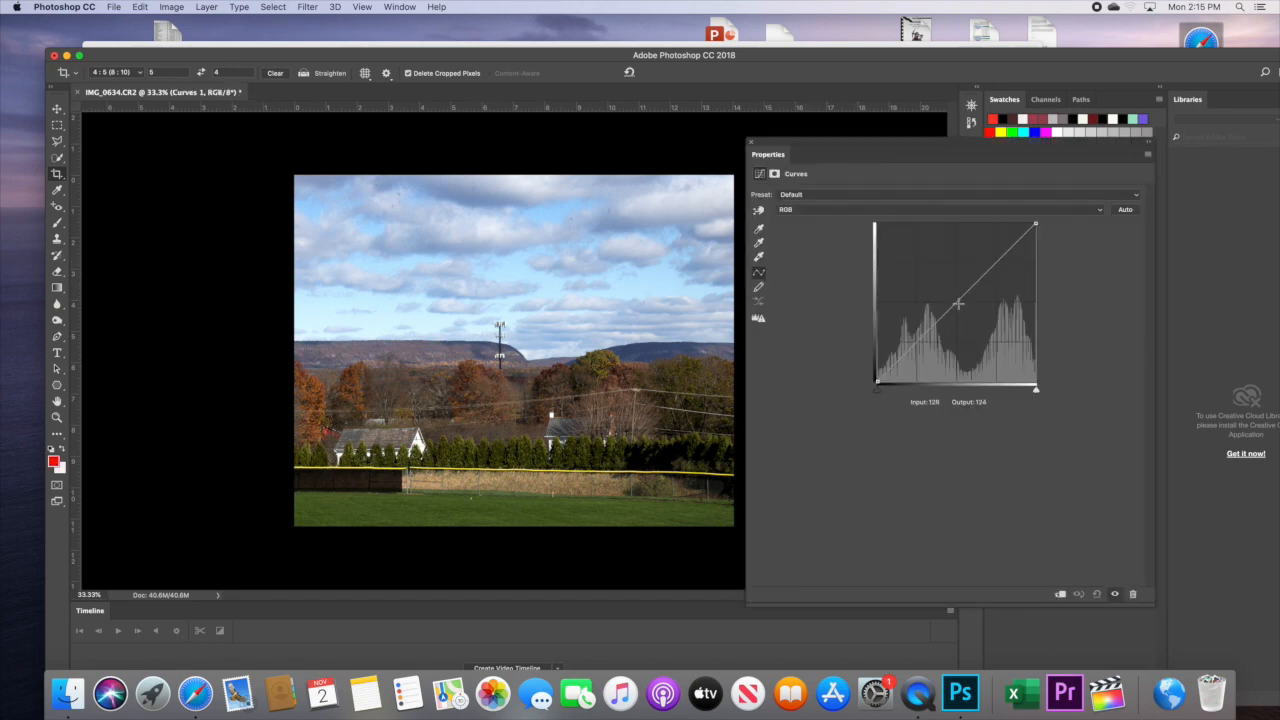
{"action": "left_click", "coordinate": [916, 340]}
{"action": "left_click", "coordinate": [997, 262]}
{"action": "left_click", "coordinate": [955, 300]}
{"action": "left_click_drag", "start_coordinate": [955, 298], "coordinate": [953, 296]}
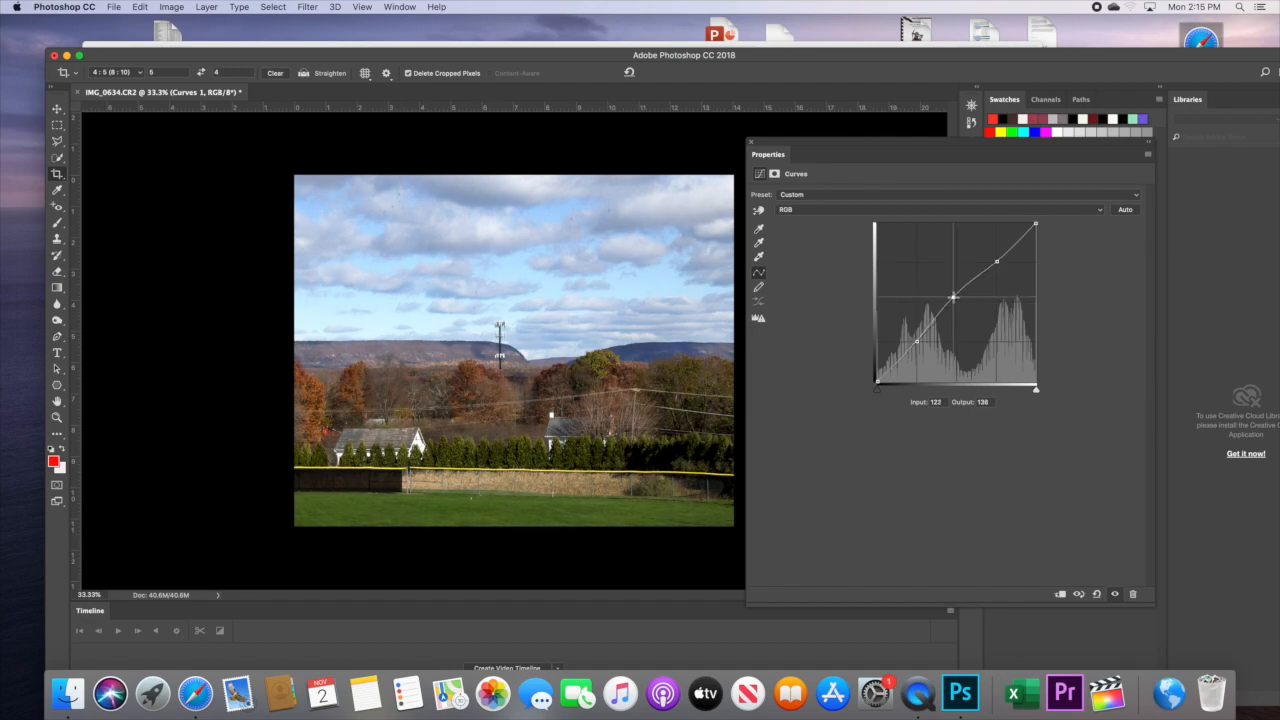
In the Curves adjustment, raise the Red curve's midpoint to input 128, output 135, and the Green curve's to input 116, output 125.
{"action": "left_click", "coordinate": [850, 211]}
{"action": "left_click", "coordinate": [839, 222]}
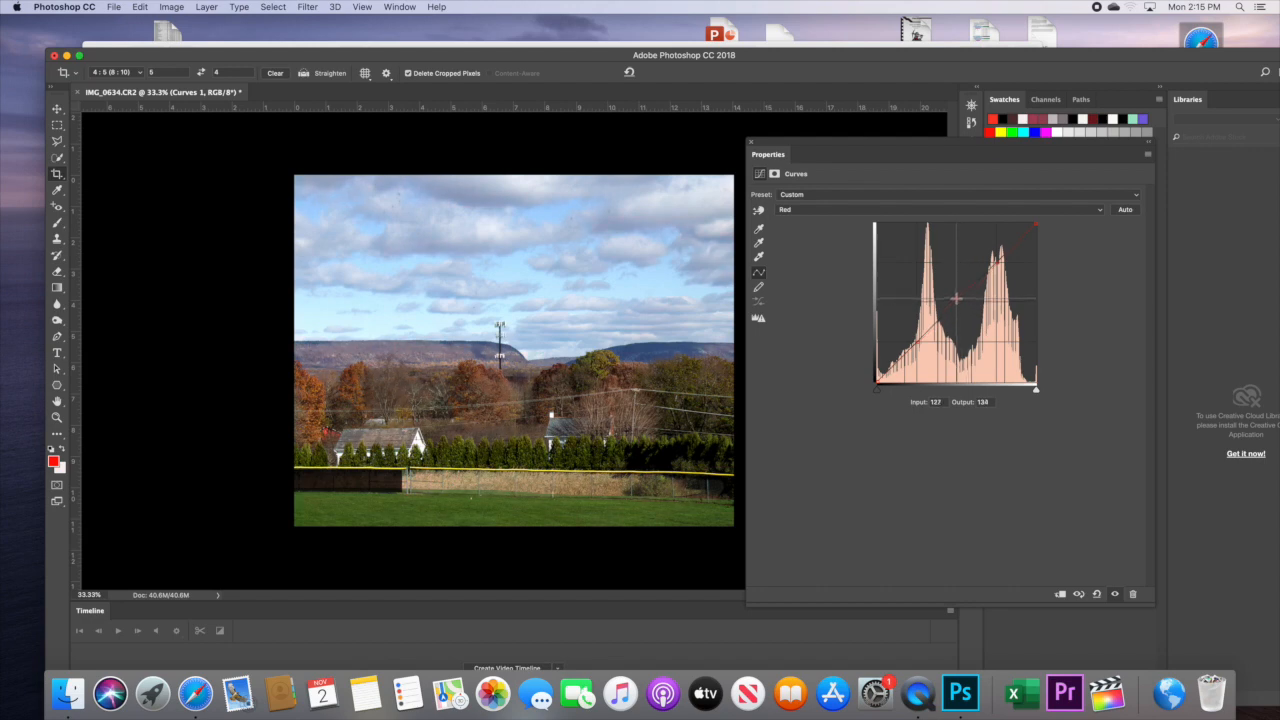
{"action": "left_click", "coordinate": [815, 210]}
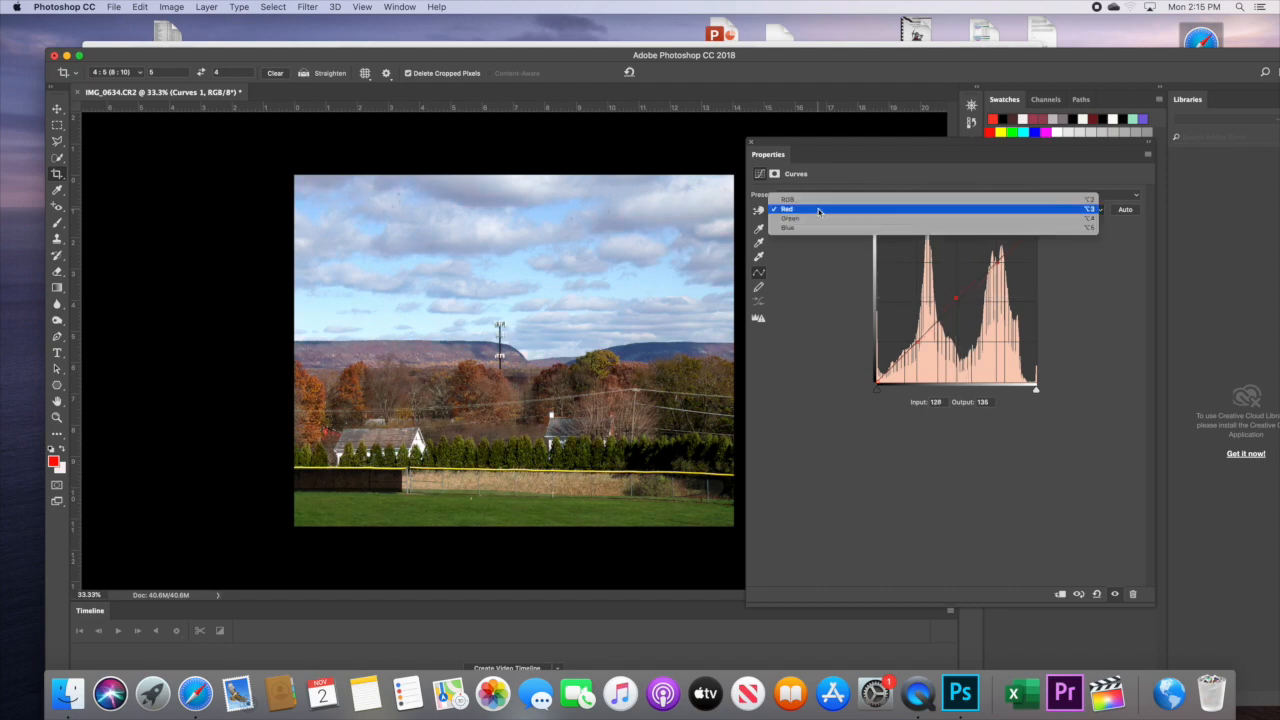
{"action": "left_click", "coordinate": [811, 219]}
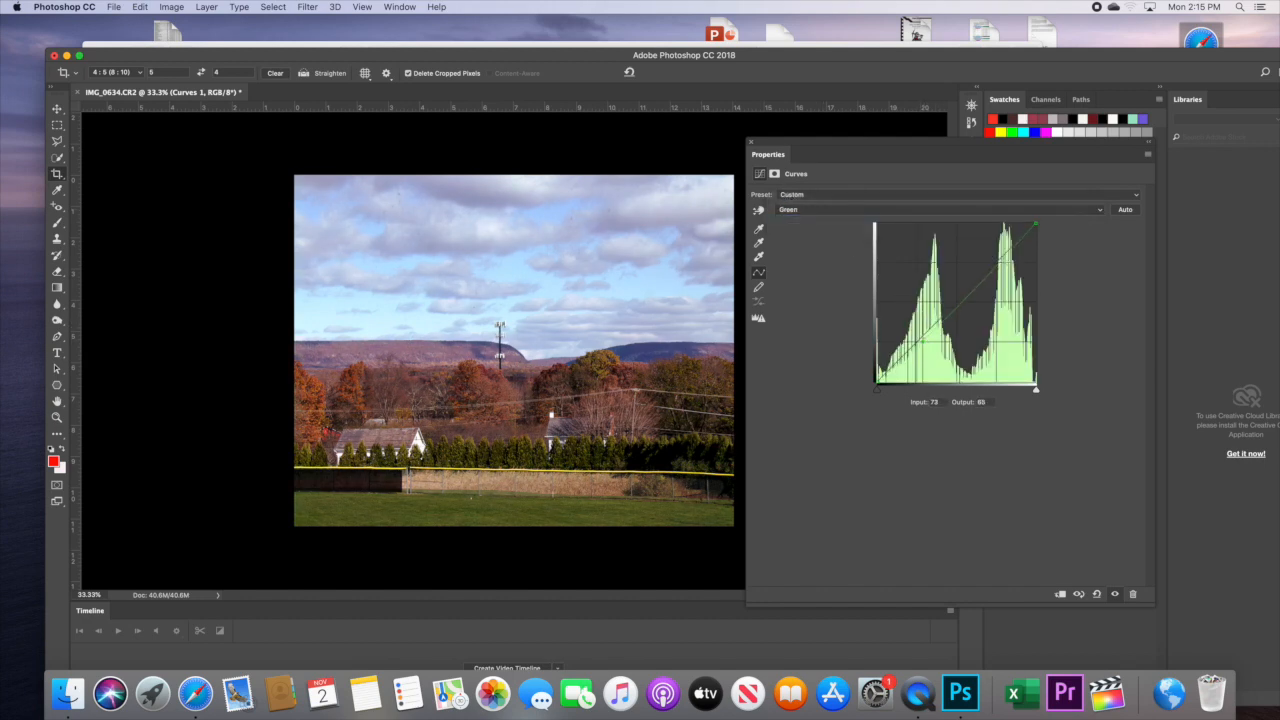
{"action": "left_click_drag", "start_coordinate": [924, 339], "coordinate": [949, 303]}
{"action": "left_click", "coordinate": [997, 262]}
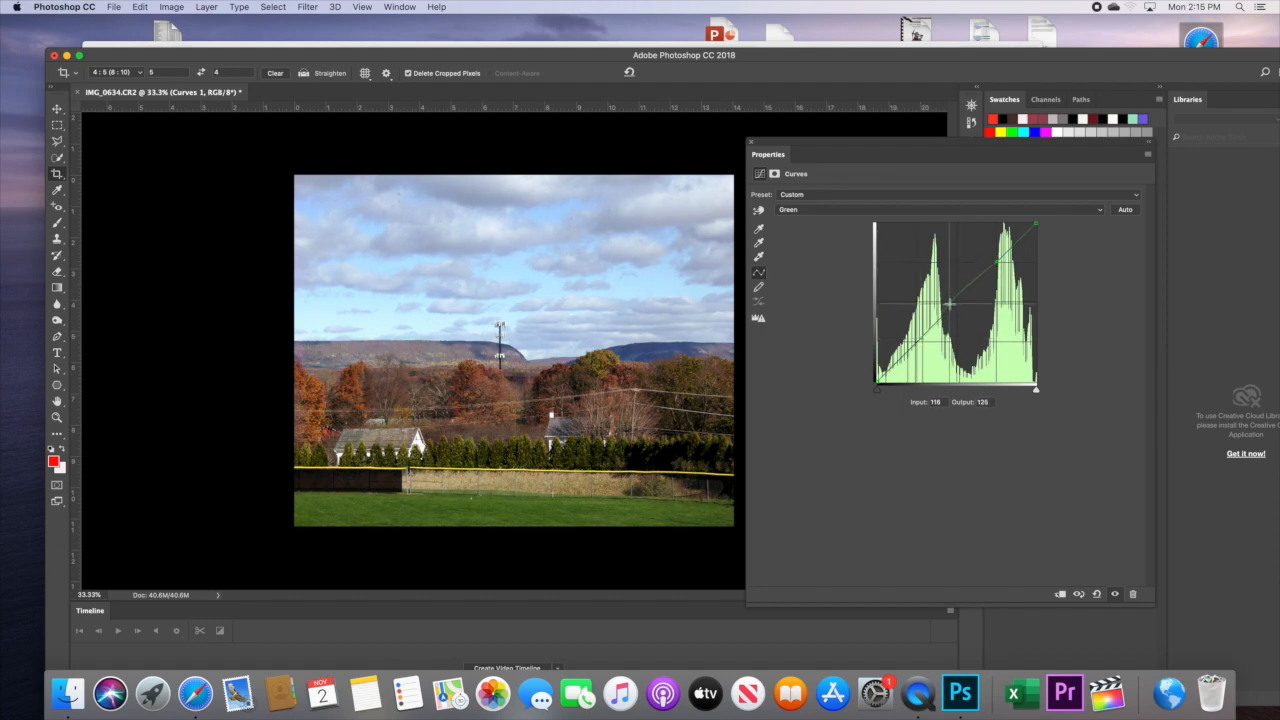
Anchor the Blue channel's curve in the shadows and highlights, lower its midpoint slightly, and close the Curves settings.
{"action": "left_click", "coordinate": [834, 210]}
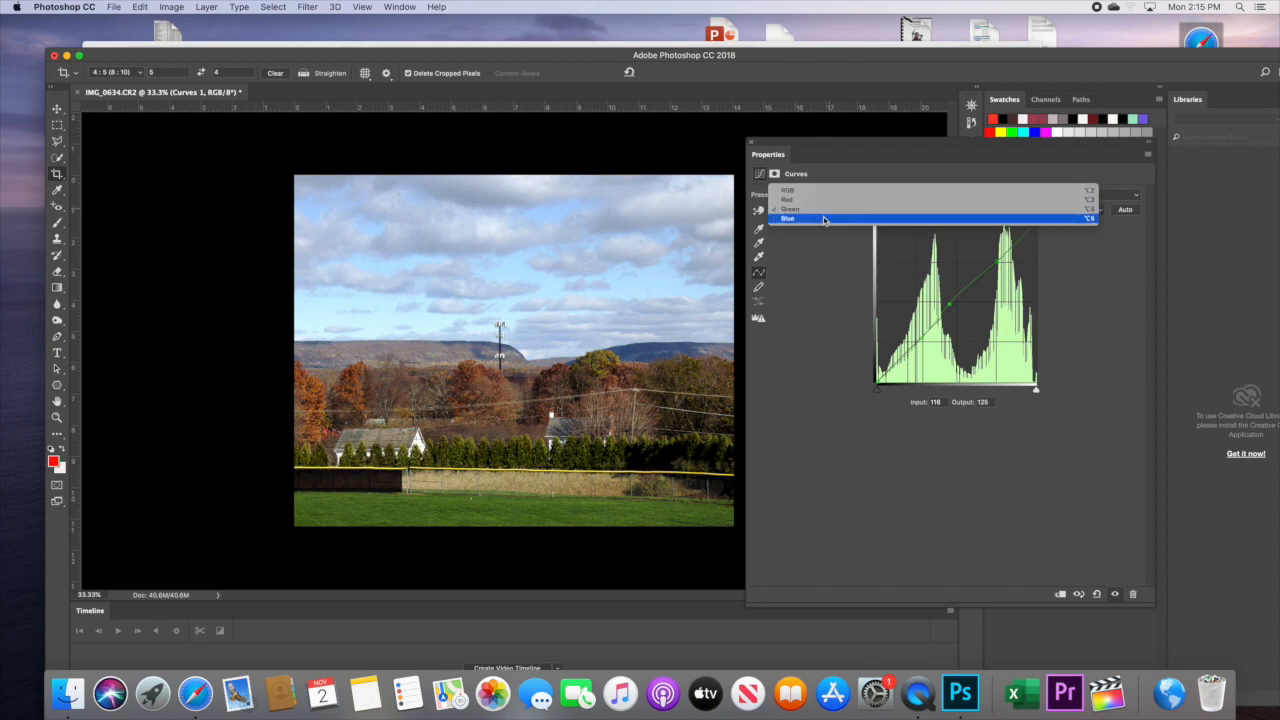
{"action": "left_click", "coordinate": [840, 224]}
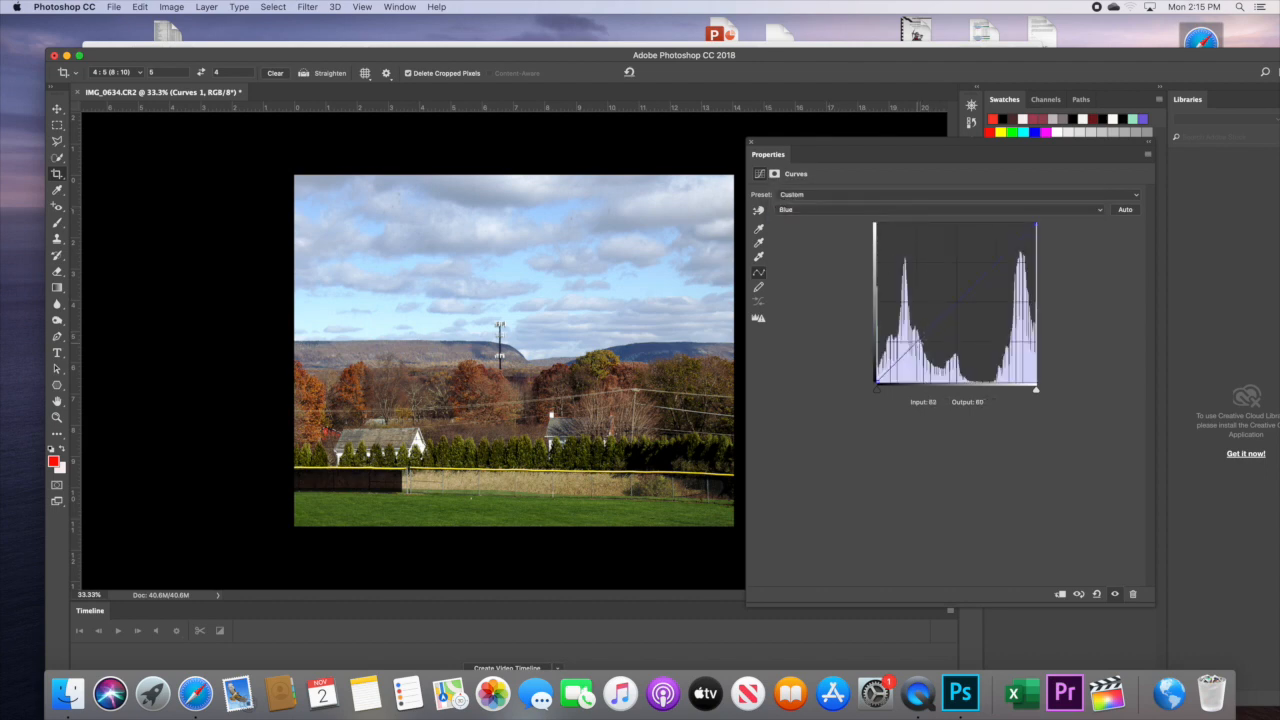
{"action": "left_click", "coordinate": [914, 342]}
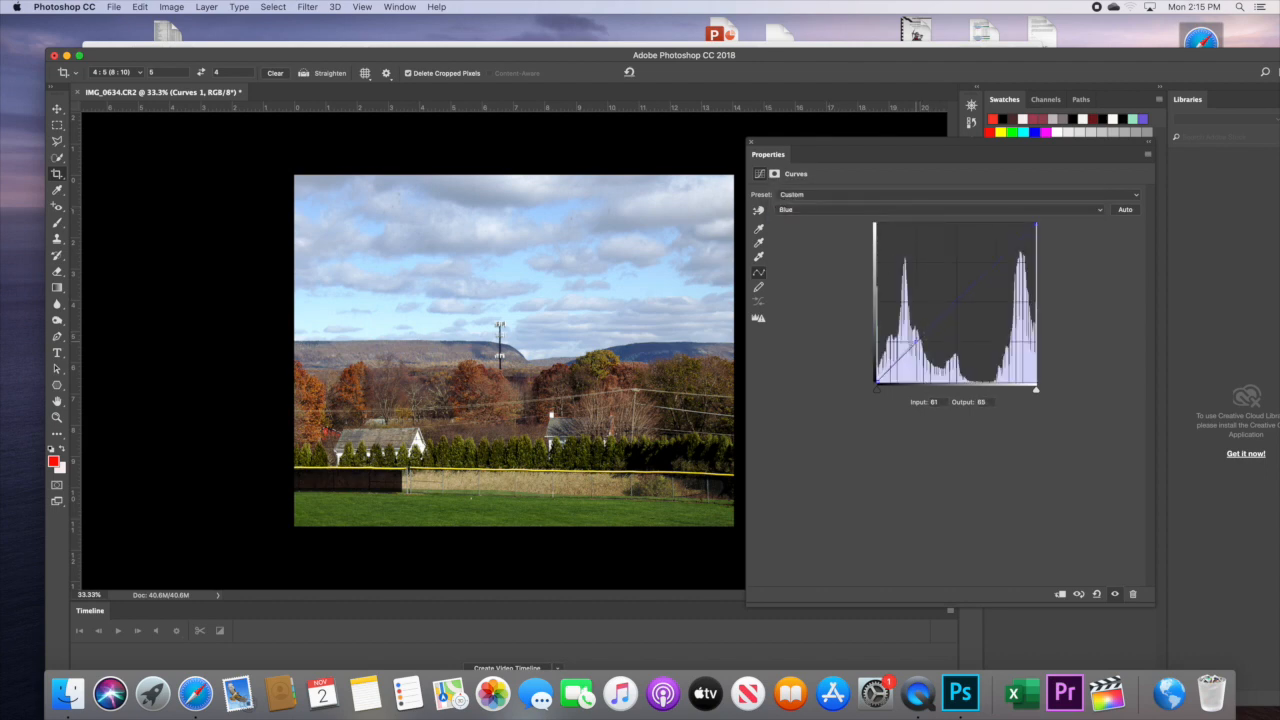
{"action": "left_click", "coordinate": [997, 262]}
{"action": "left_click_drag", "start_coordinate": [959, 303], "coordinate": [961, 307]}
{"action": "left_click", "coordinate": [751, 142]}
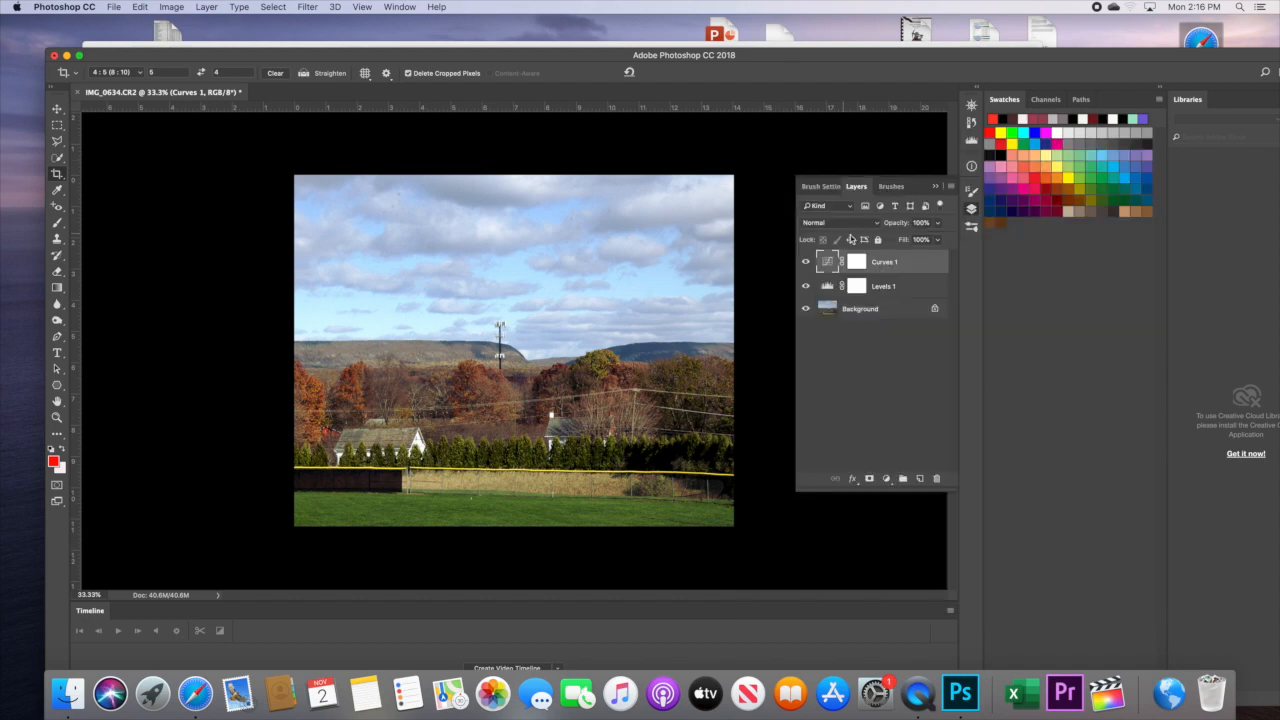
Compare the photo with and without the Curves adjustment by toggling that layer's visibility several times.
{"action": "left_click", "coordinate": [806, 262]}
{"action": "left_click", "coordinate": [806, 262]}
{"action": "left_click", "coordinate": [806, 262]}
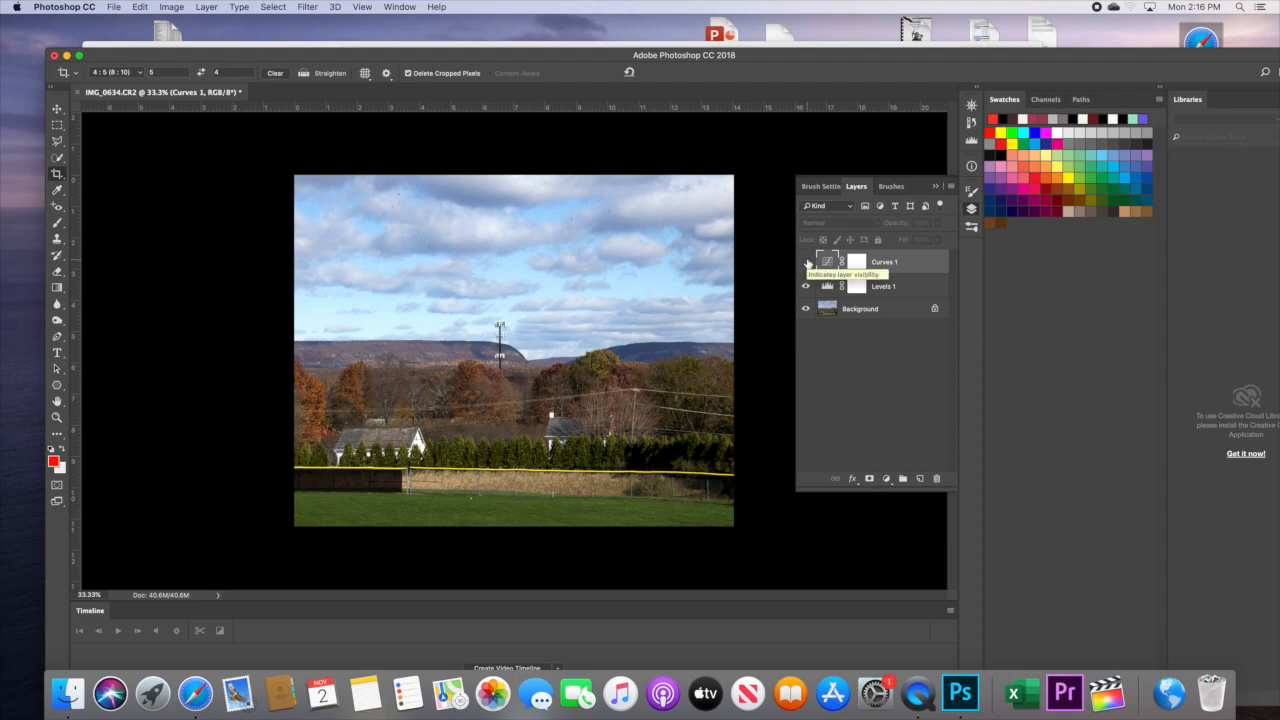
{"action": "left_click", "coordinate": [806, 262]}
{"action": "left_click", "coordinate": [806, 262]}
{"action": "left_click", "coordinate": [806, 262]}
{"action": "left_click", "coordinate": [806, 262]}
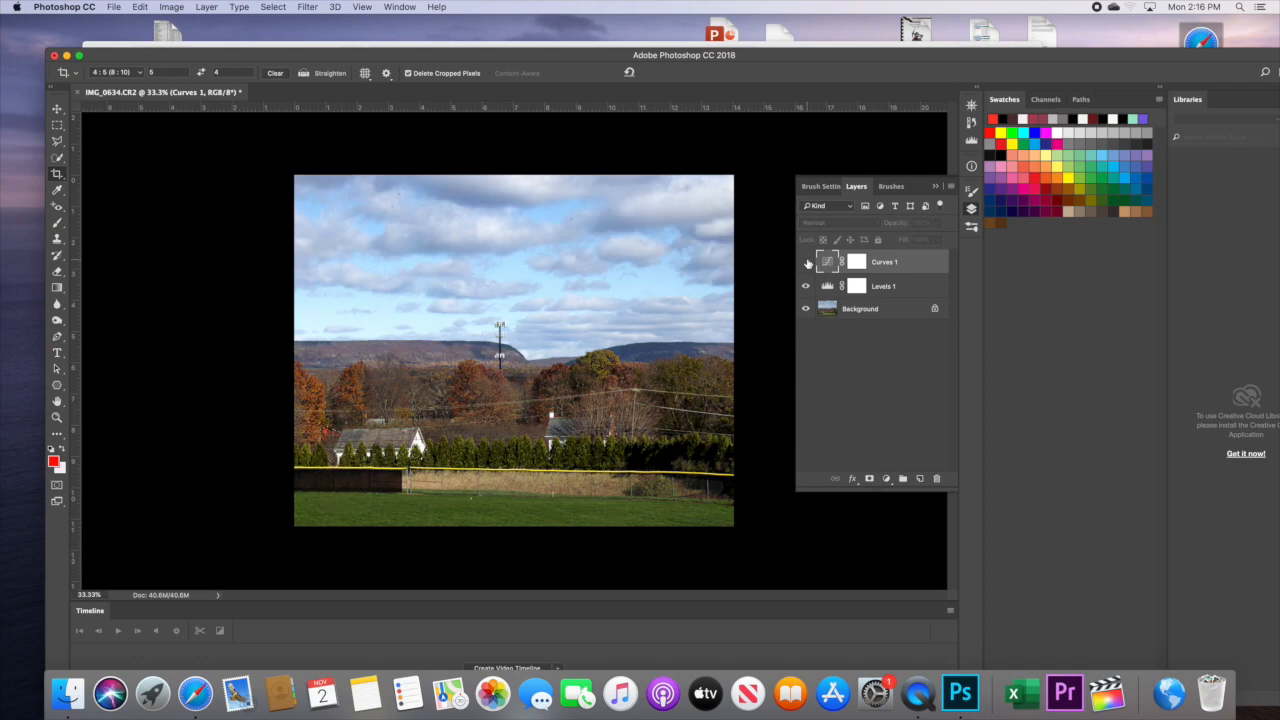
{"action": "left_click", "coordinate": [806, 262]}
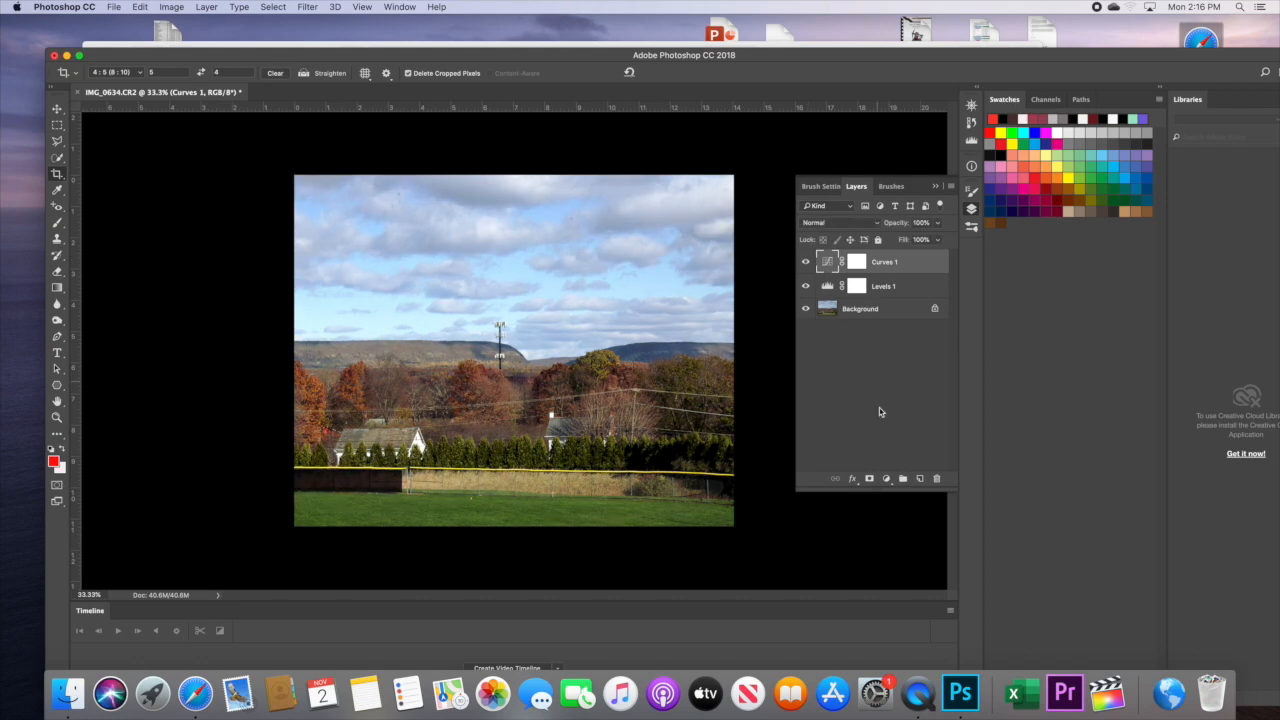
Add a Vibrance adjustment layer above Curves 1, raise its vibrance and saturation slightly, and close its settings.
{"action": "left_click", "coordinate": [886, 479]}
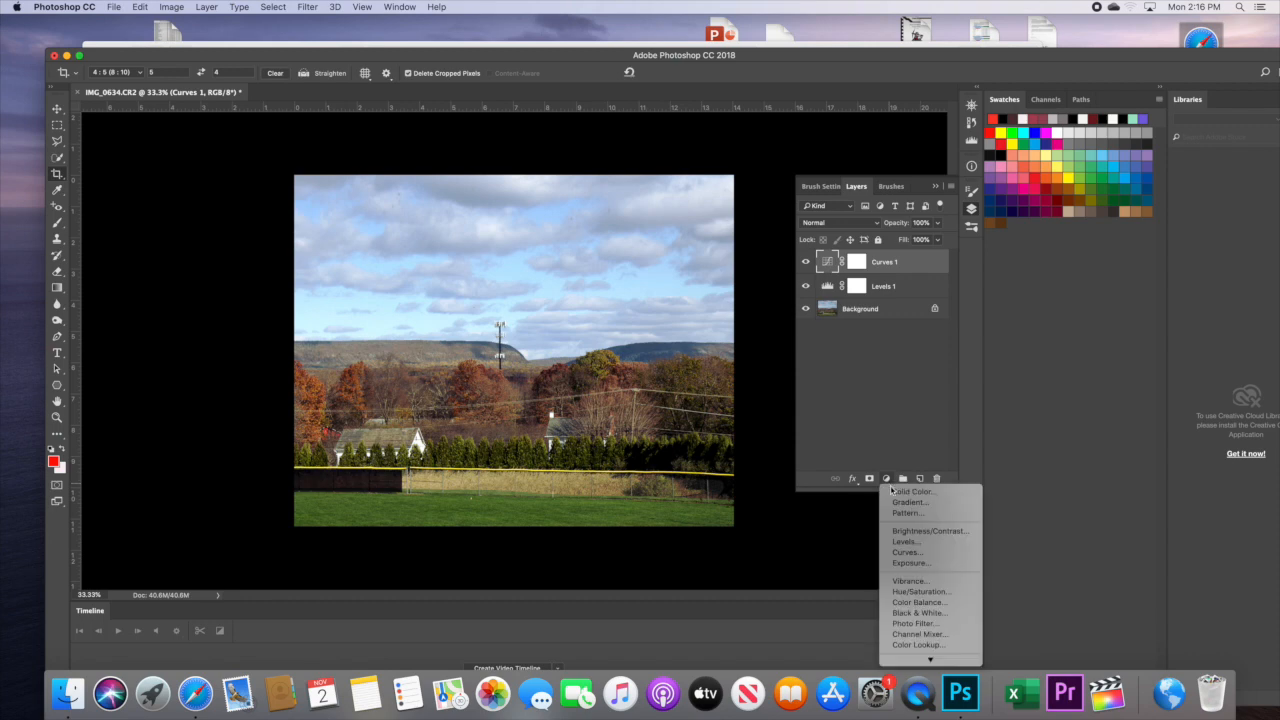
{"action": "left_click", "coordinate": [912, 581]}
{"action": "left_click_drag", "start_coordinate": [945, 210], "coordinate": [948, 211]}
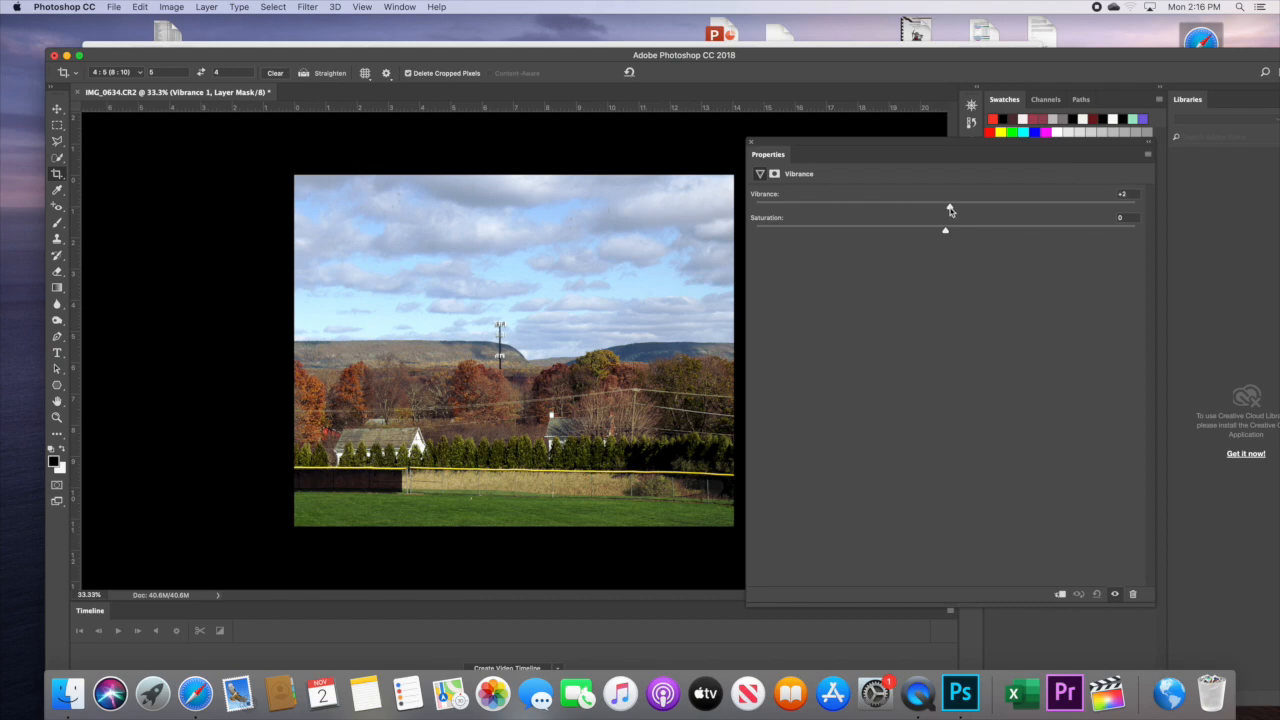
{"action": "left_click_drag", "start_coordinate": [953, 211], "coordinate": [954, 232]}
{"action": "left_click_drag", "start_coordinate": [951, 209], "coordinate": [961, 210]}
{"action": "left_click_drag", "start_coordinate": [954, 231], "coordinate": [965, 234]}
{"action": "left_click", "coordinate": [751, 142]}
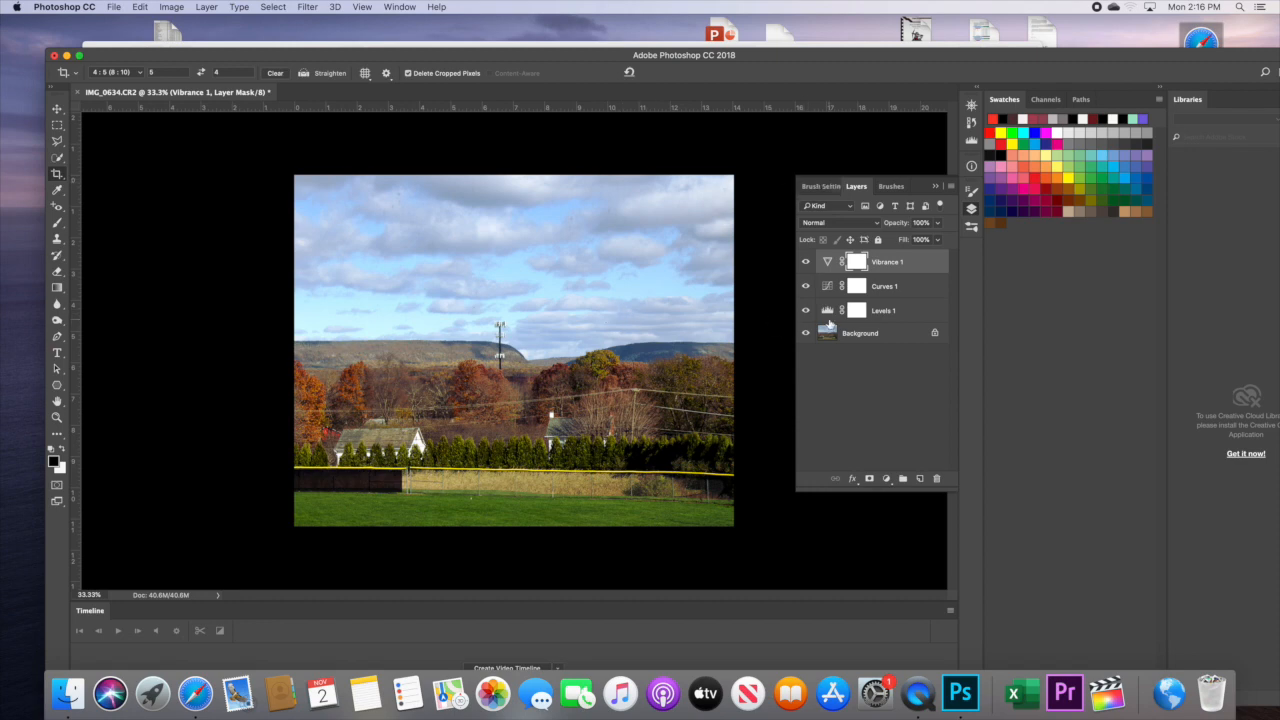
Save the layered photo in Photoshop format as Water_Gap_Edit in the Scenic Pics folder, with Maximize Compatibility on.
{"action": "left_click", "coordinate": [113, 7]}
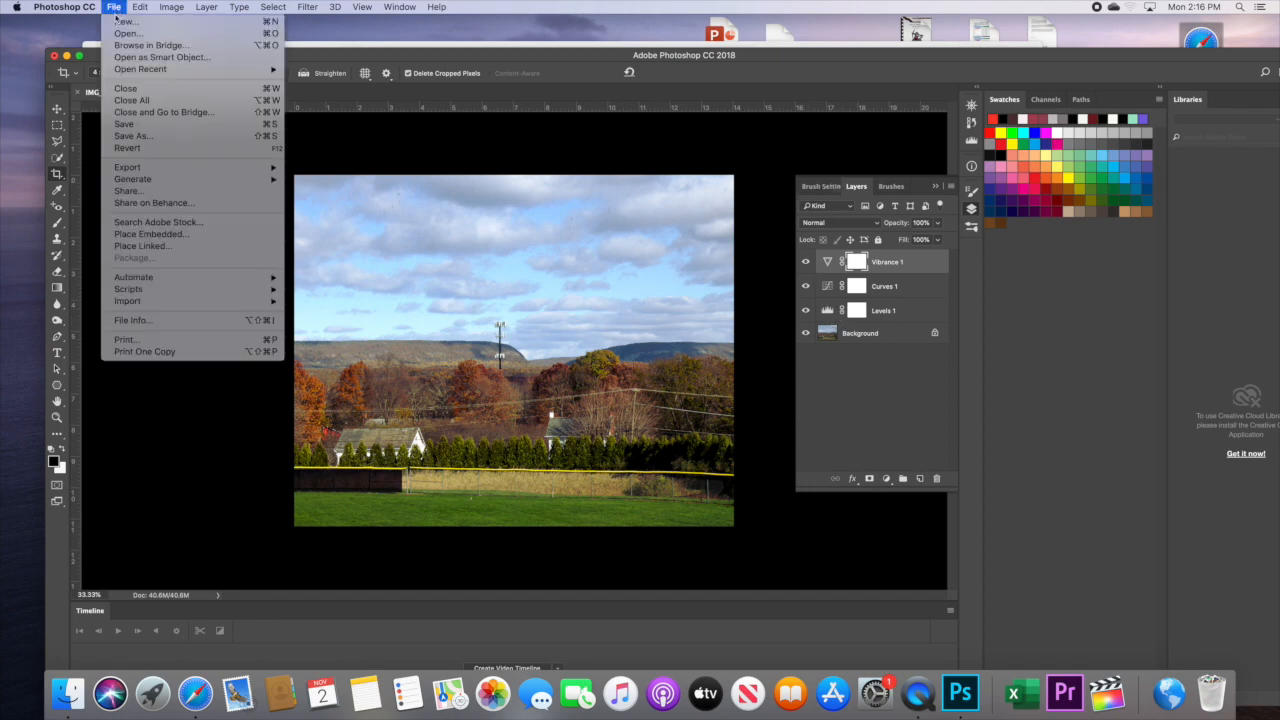
{"action": "left_click", "coordinate": [147, 128]}
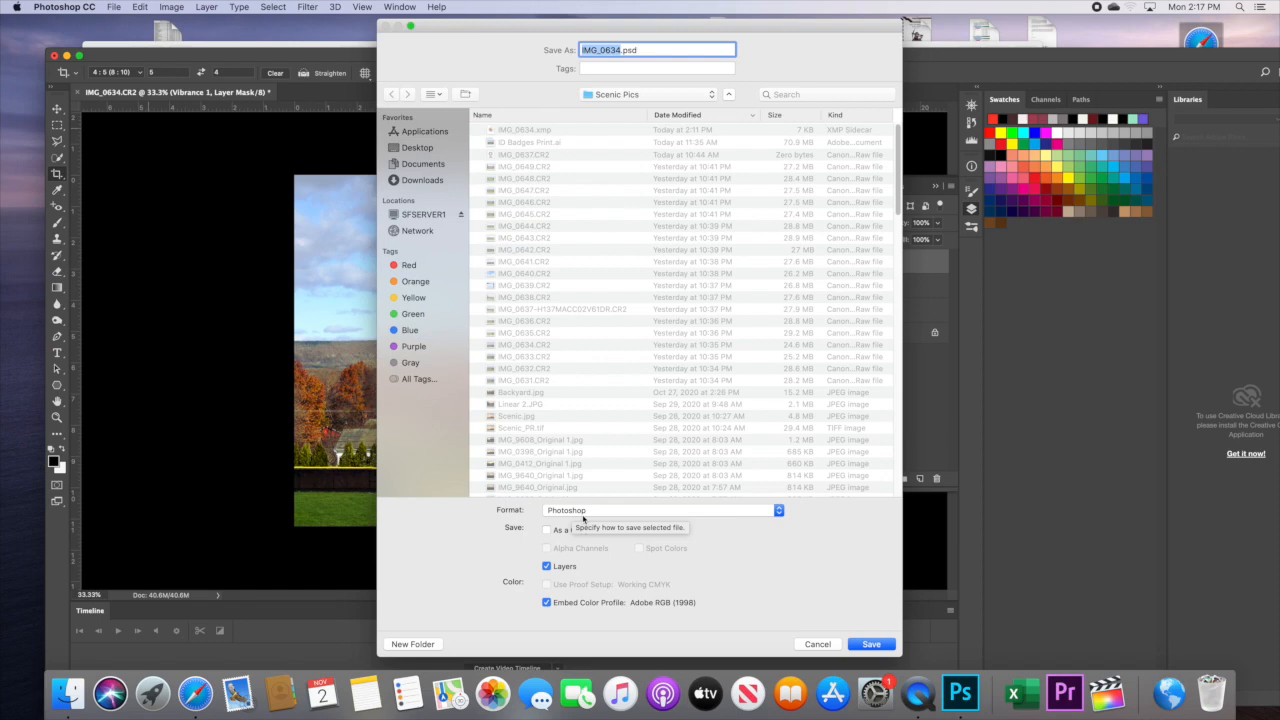
{"action": "type", "text": "Water"}
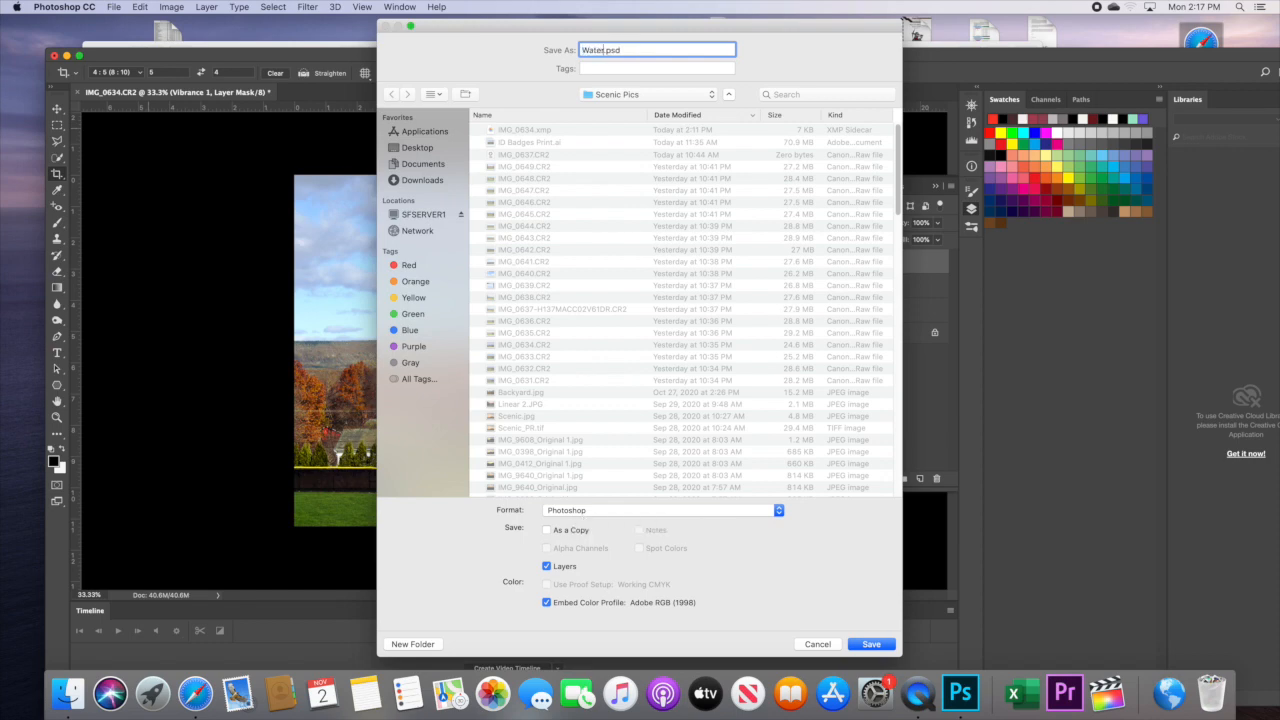
{"action": "type", "text": "_Gap"}
{"action": "key", "text": "BackSpace"}
{"action": "type", "text": "_Edit"}
{"action": "left_click", "coordinate": [870, 644]}
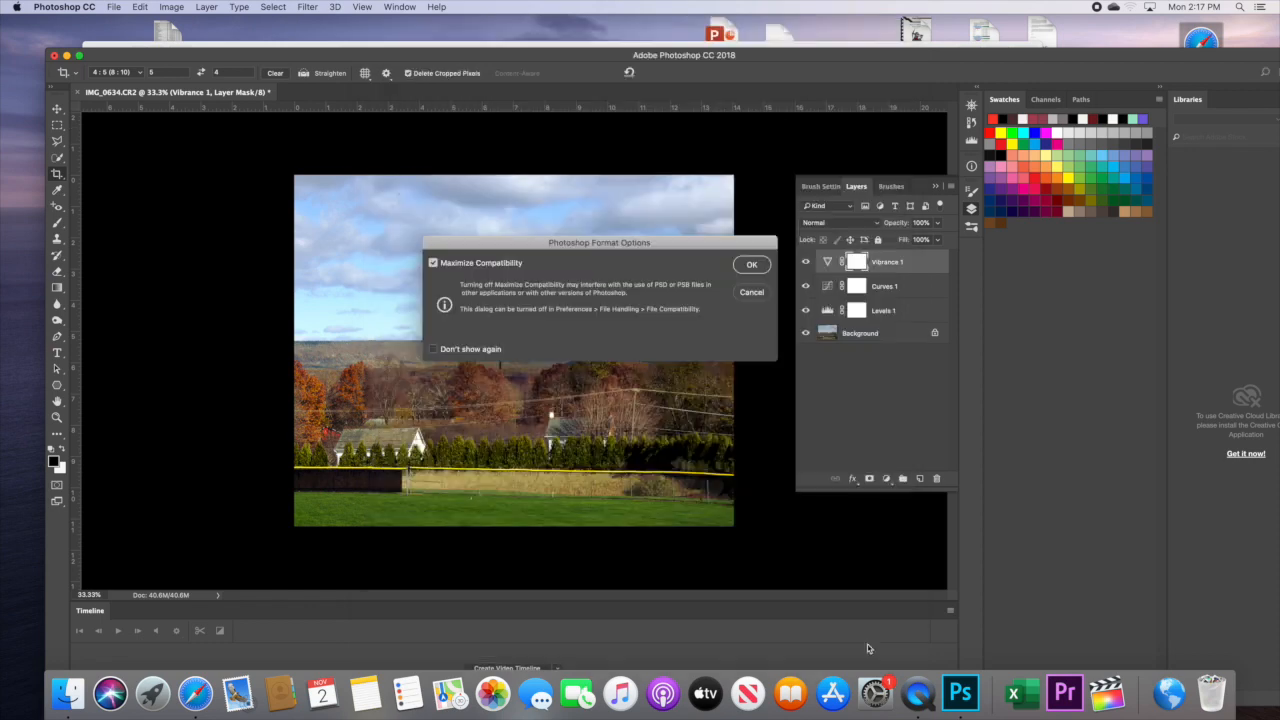
{"action": "left_click", "coordinate": [764, 268]}
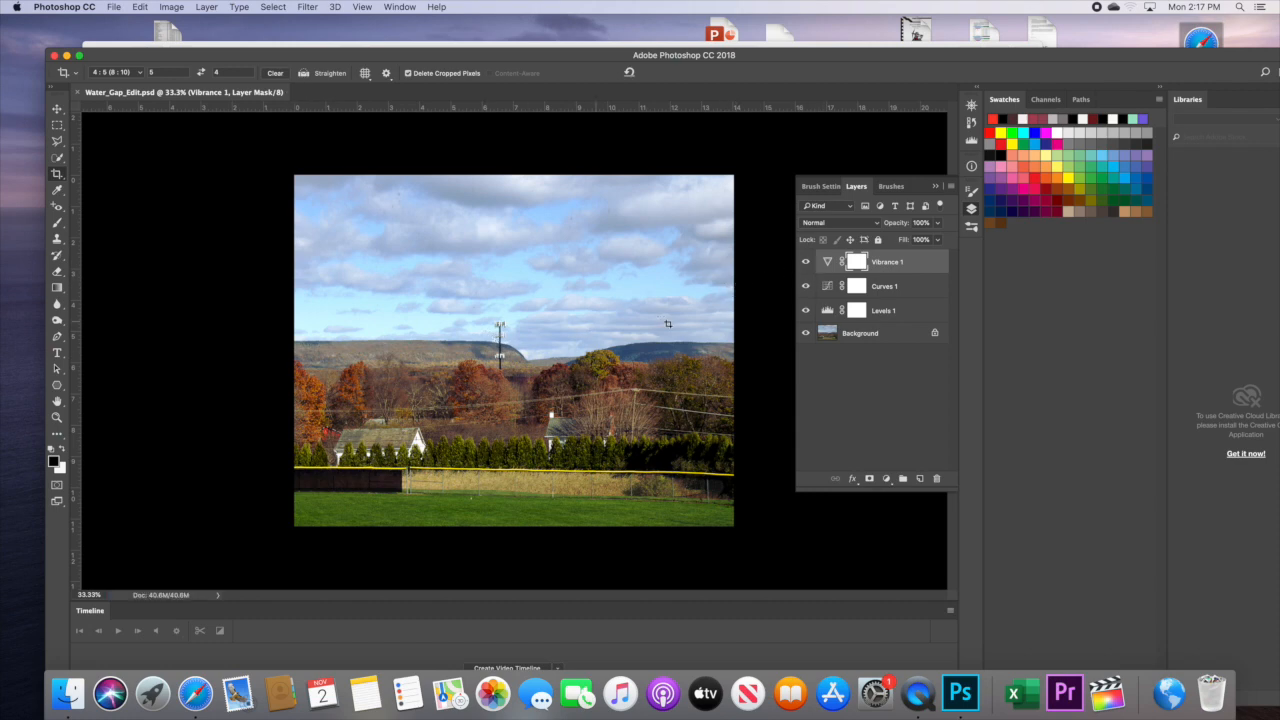
Check the effect of the Curves, Vibrance and Levels layers by hiding and showing each one in turn.
{"action": "left_click", "coordinate": [806, 287]}
{"action": "left_click", "coordinate": [806, 287]}
{"action": "left_click", "coordinate": [806, 262]}
{"action": "left_click", "coordinate": [806, 263]}
{"action": "left_click", "coordinate": [805, 311]}
{"action": "left_click", "coordinate": [805, 311]}
Reopen the Curves adjustment to review the midpoint of its RGB curve, and close the settings.
{"action": "double_click", "coordinate": [827, 287]}
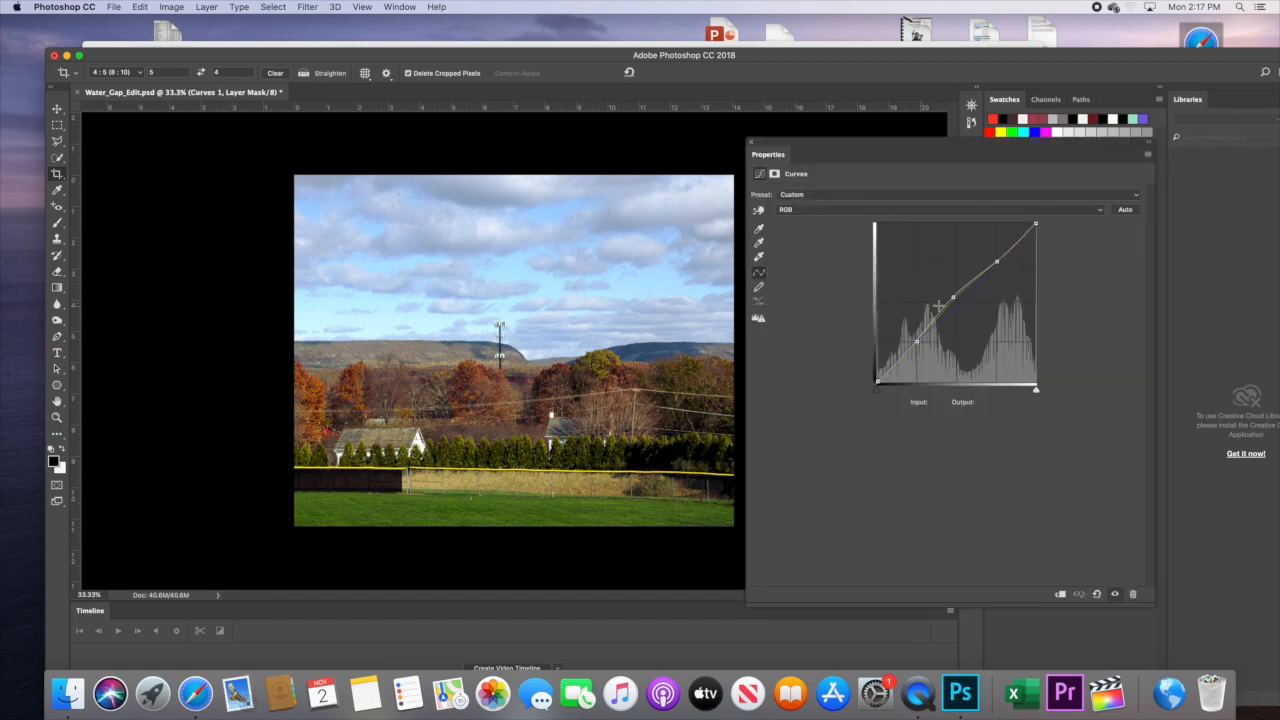
{"action": "left_click_drag", "start_coordinate": [954, 297], "coordinate": [954, 298]}
{"action": "left_click", "coordinate": [751, 145]}
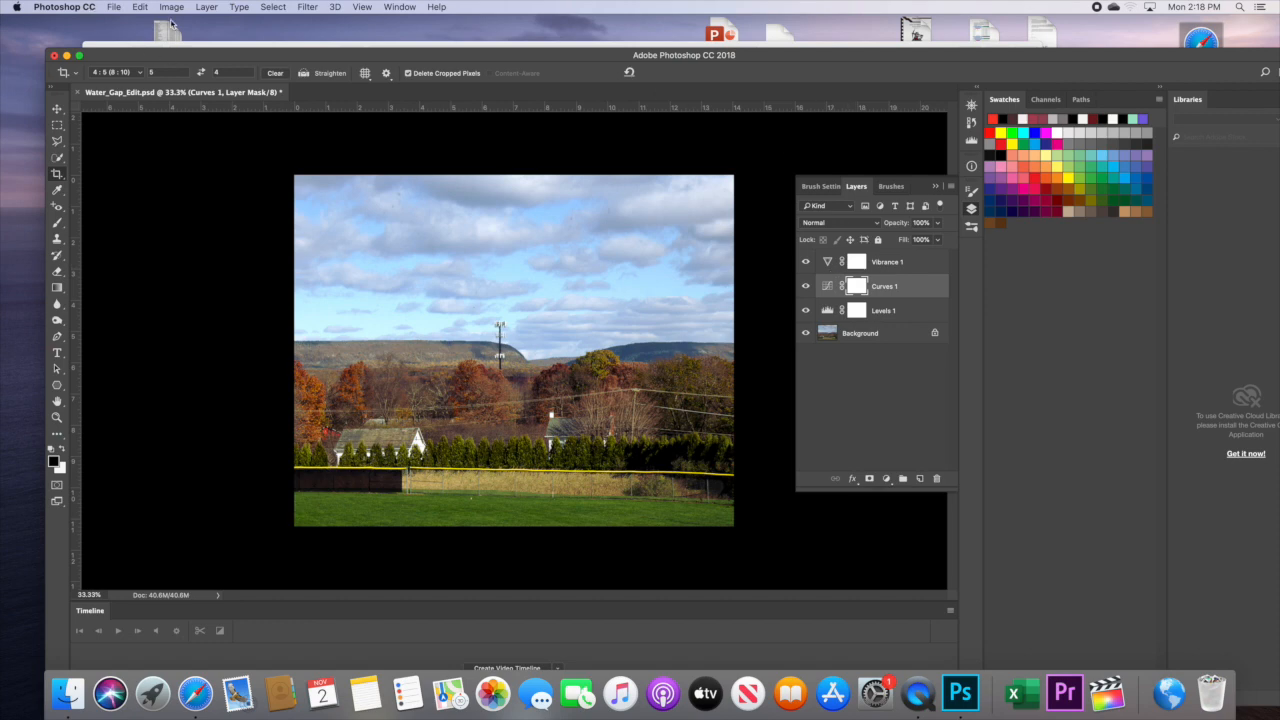
Save a JPEG copy of the edited photo as Water_Gap in the Scenic Pics folder.
{"action": "left_click", "coordinate": [114, 7]}
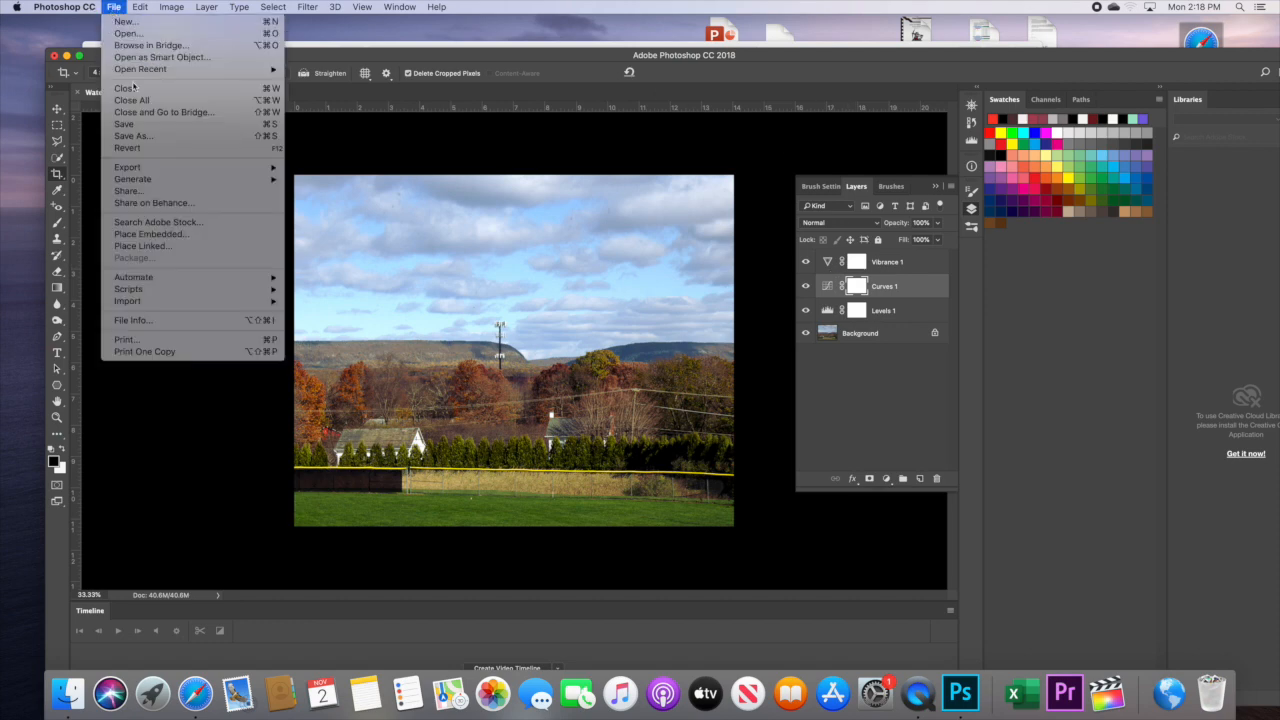
{"action": "left_click", "coordinate": [139, 137]}
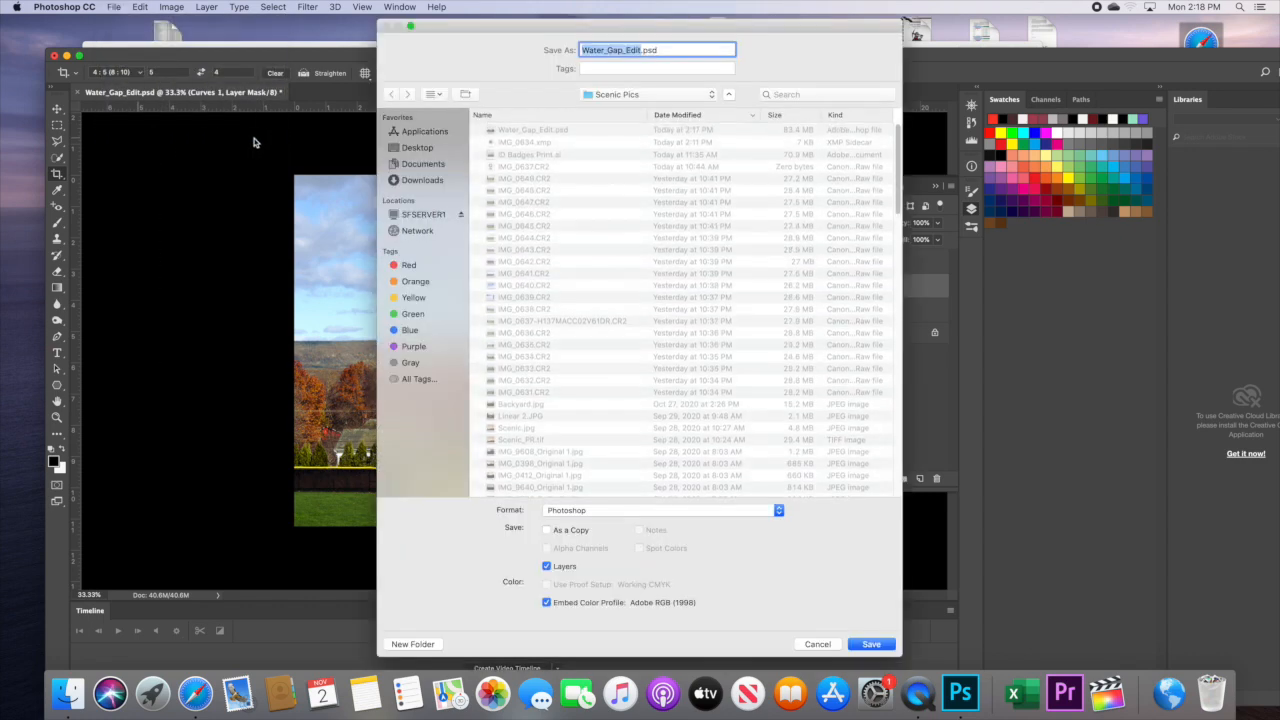
{"action": "left_click", "coordinate": [643, 50]}
{"action": "key", "text": "BackSpace"}
{"action": "key", "text": "BackSpace"}
{"action": "key", "text": "BackSpace"}
{"action": "key", "text": "BackSpace"}
{"action": "key", "text": "BackSpace"}
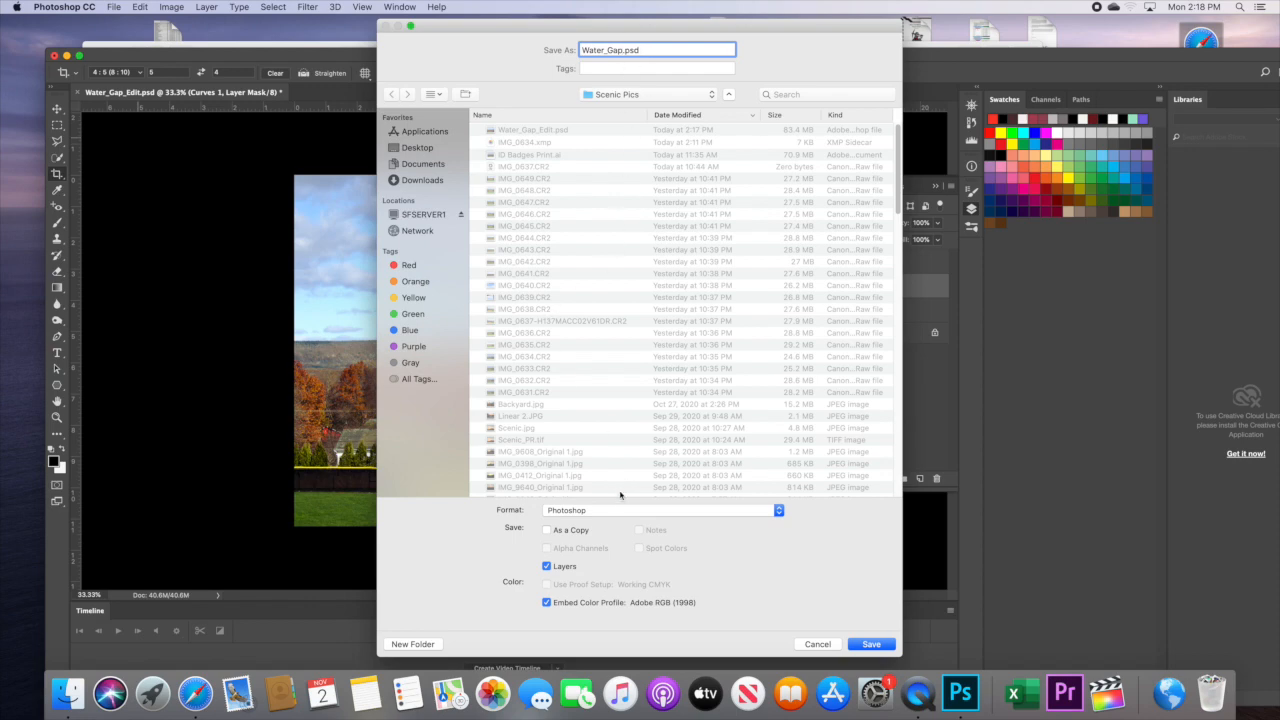
{"action": "left_click", "coordinate": [616, 512]}
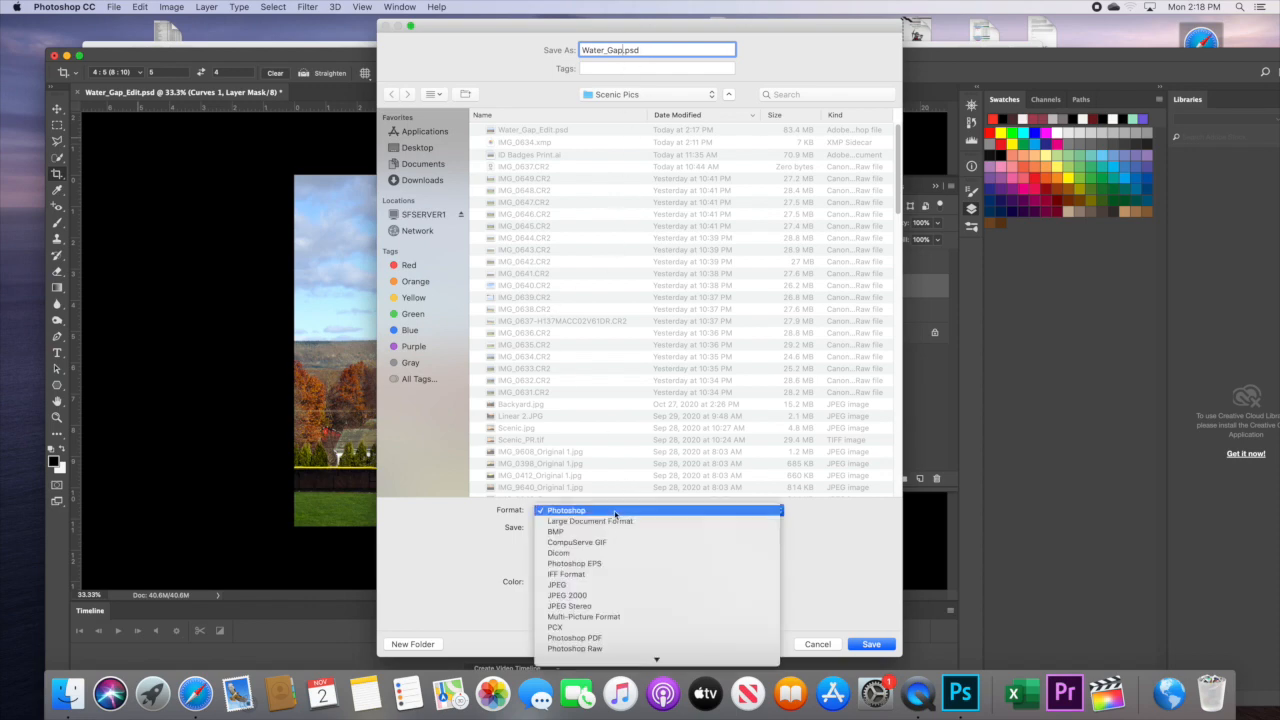
{"action": "left_click", "coordinate": [566, 584]}
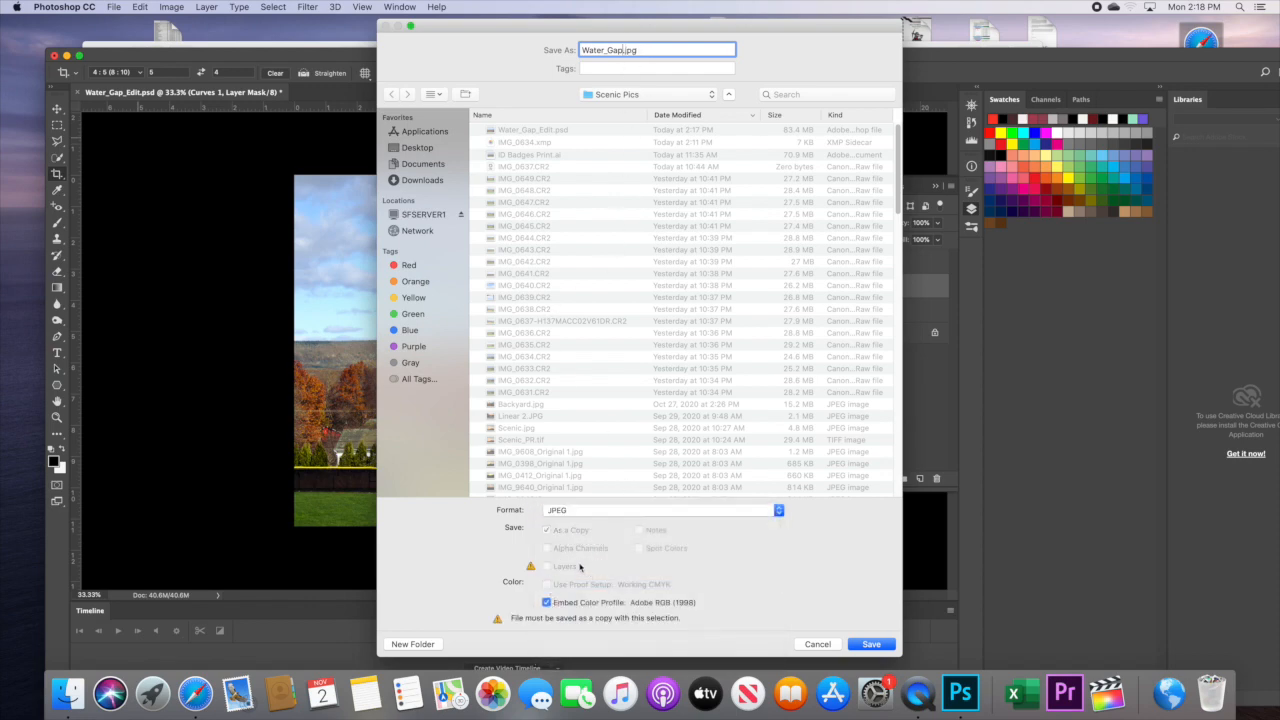
{"action": "left_click", "coordinate": [868, 644]}
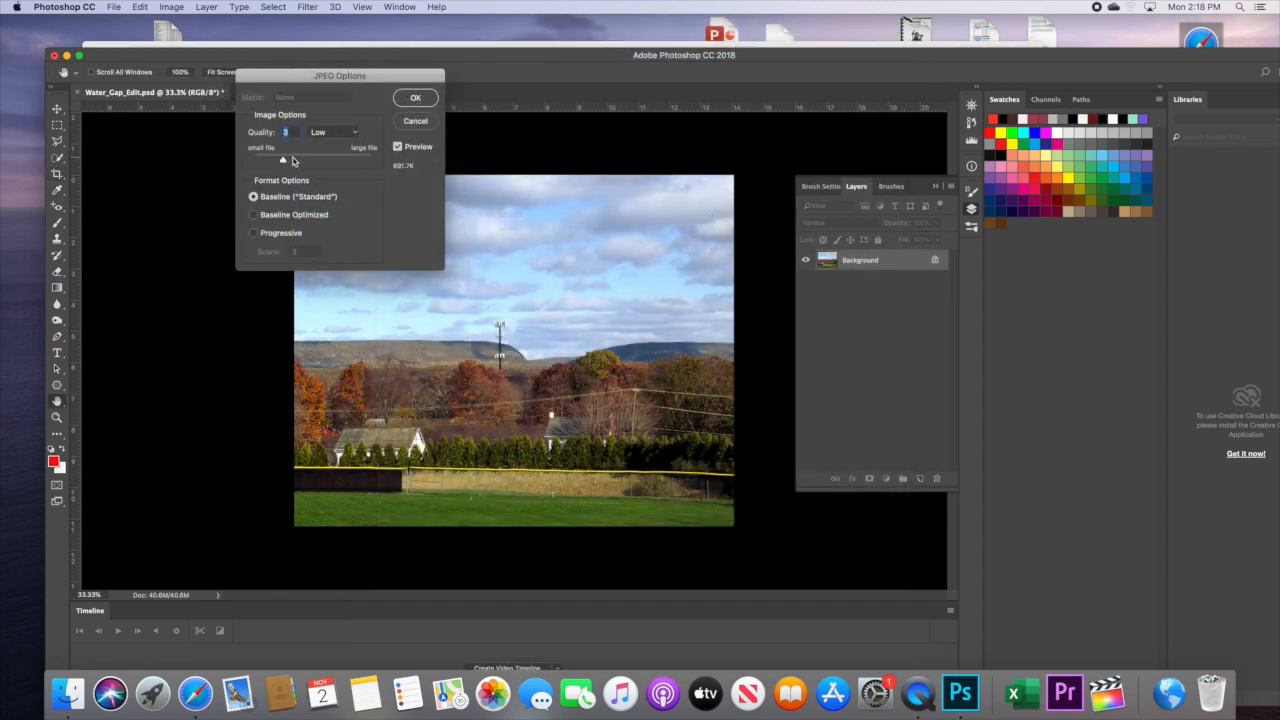
Set the JPEG quality to 3 (Low) with the Baseline ("Standard") format, and confirm the export options.
{"action": "left_click", "coordinate": [291, 161]}
{"action": "left_click_drag", "start_coordinate": [292, 160], "coordinate": [290, 162]}
{"action": "left_click_drag", "start_coordinate": [290, 164], "coordinate": [285, 163]}
{"action": "left_click", "coordinate": [416, 99]}
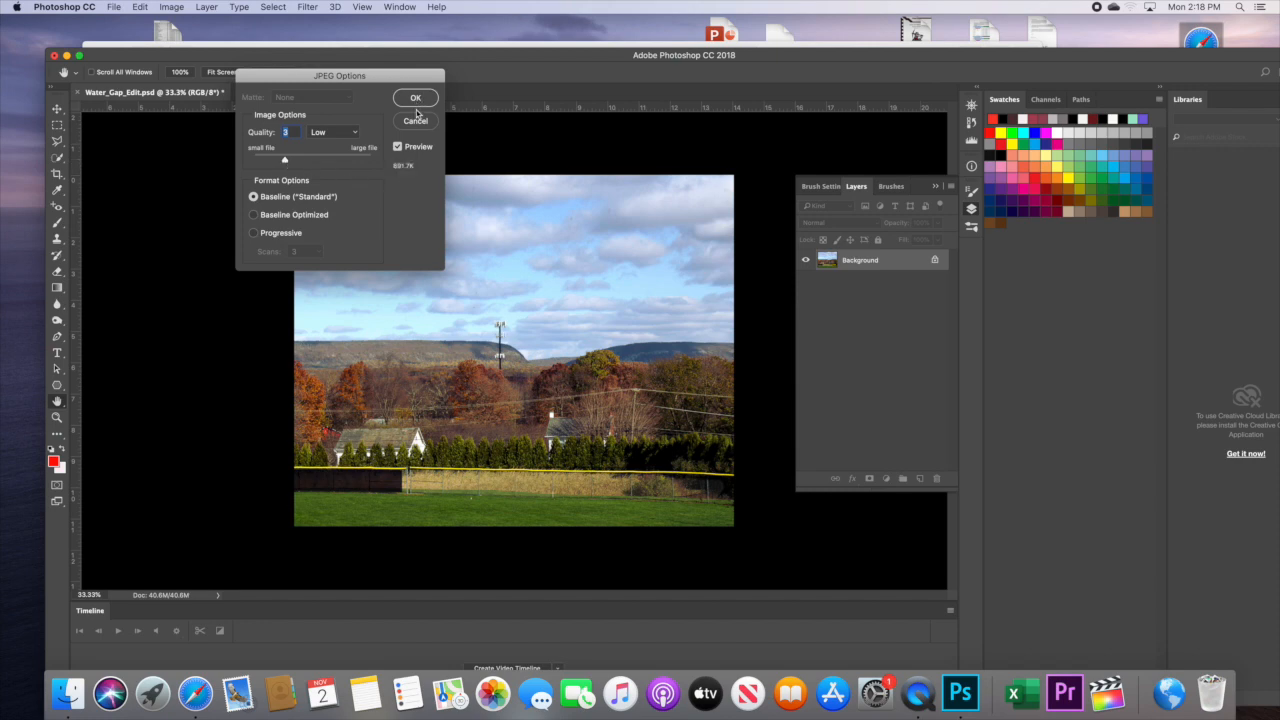